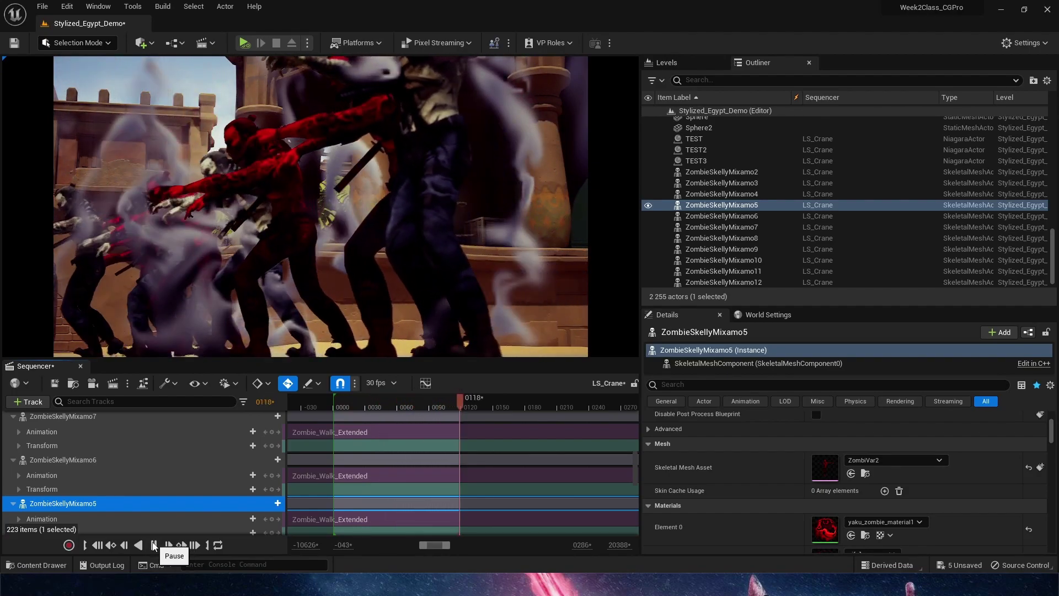
Pause the zombie crowd sequence and bring up the empty Cinematics > Cam_Shakes folder.
{"action": "left_click", "coordinate": [154, 546]}
{"action": "key", "text": "ctrl+space"}
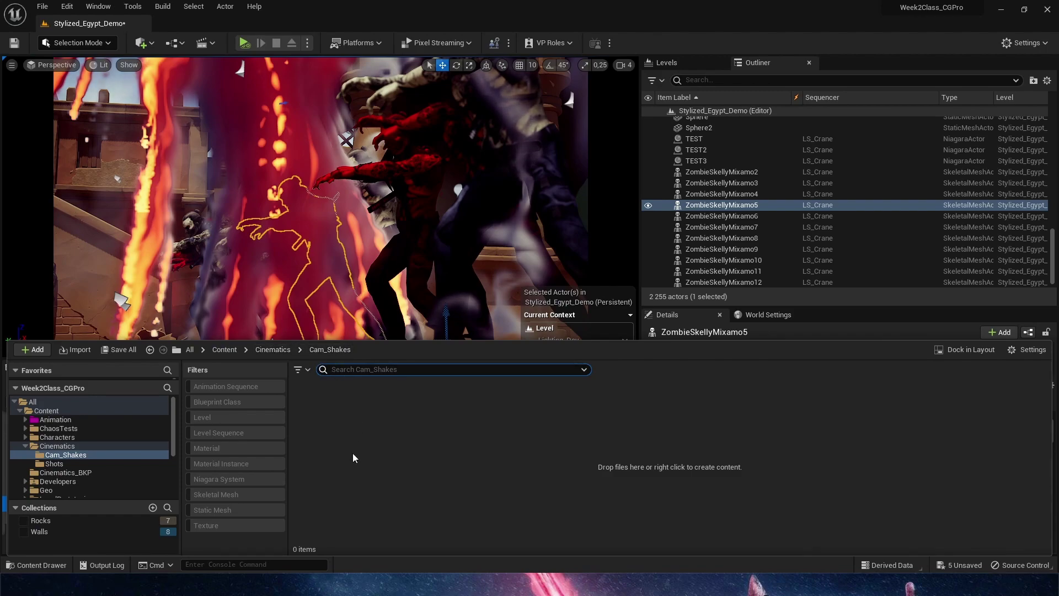
Create a Blueprint class named CAM_Shake in Cam_Shakes, based on DefaultCameraShakeBase.
{"action": "right_click", "coordinate": [343, 432]}
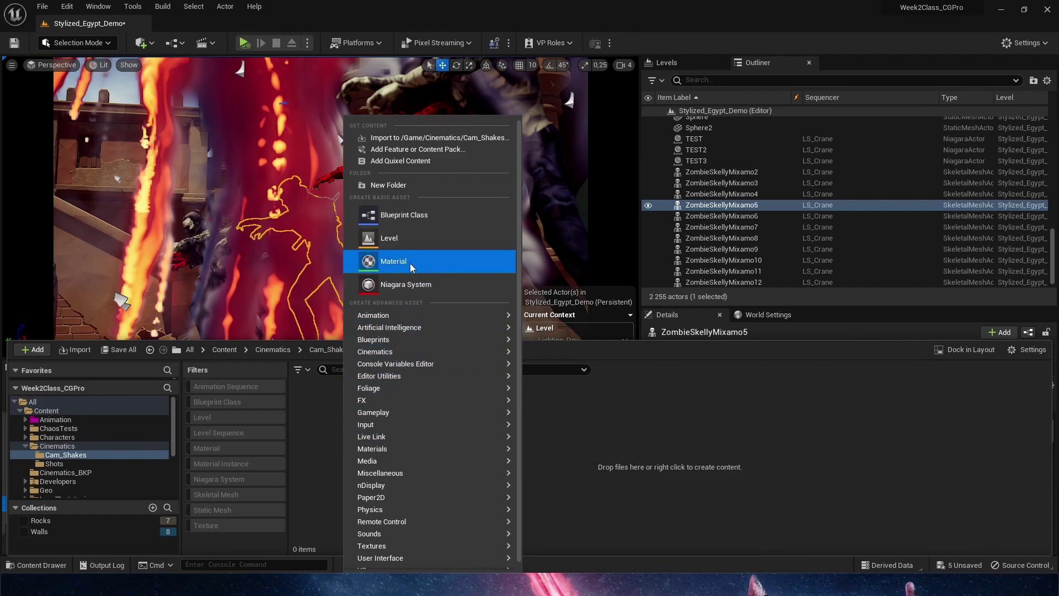
{"action": "left_click", "coordinate": [399, 217]}
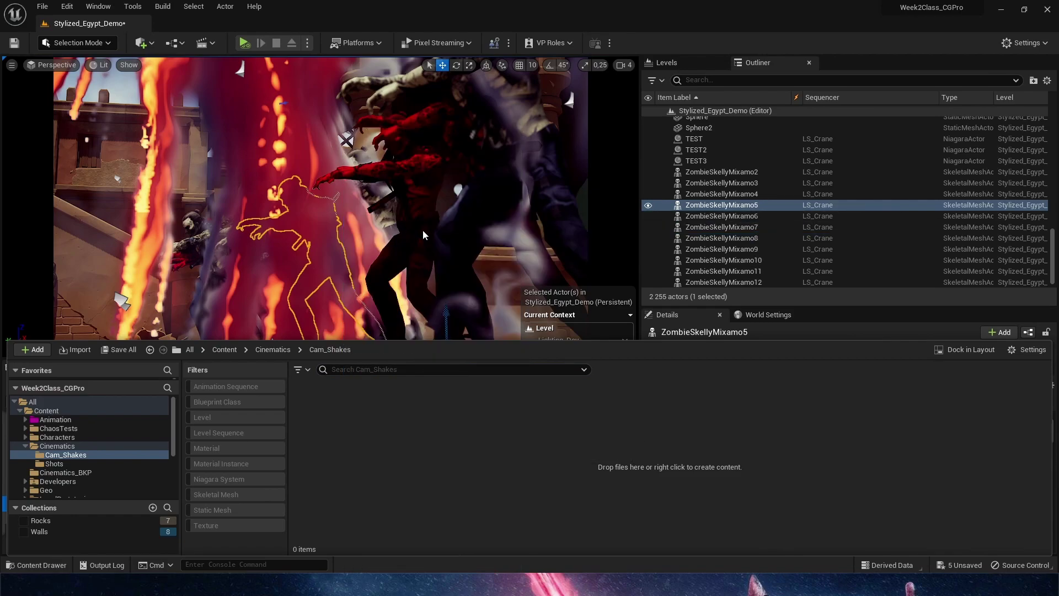
{"action": "type", "text": "came"}
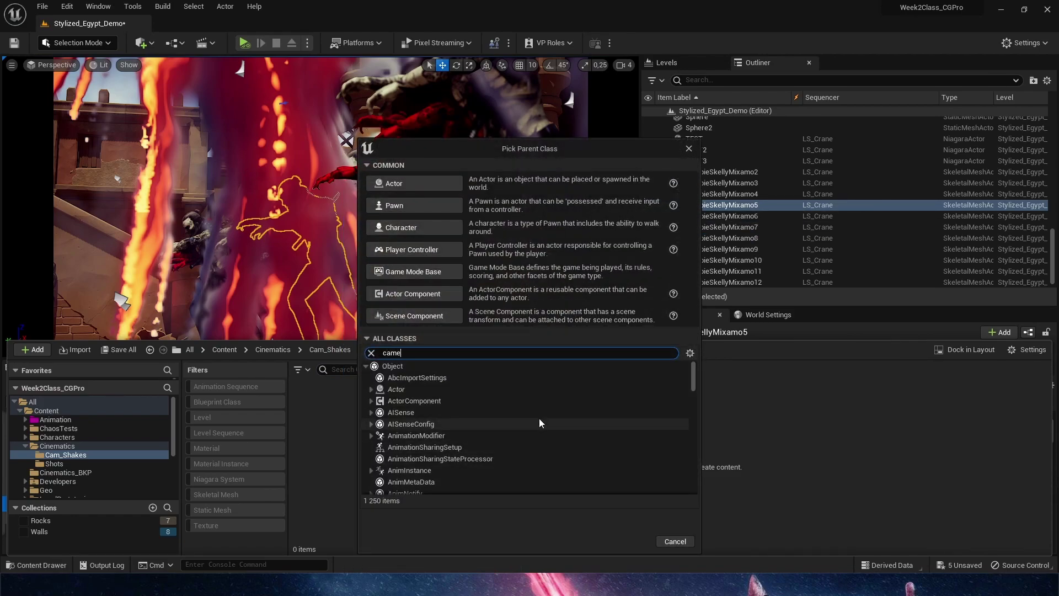
{"action": "type", "text": "ra shake"}
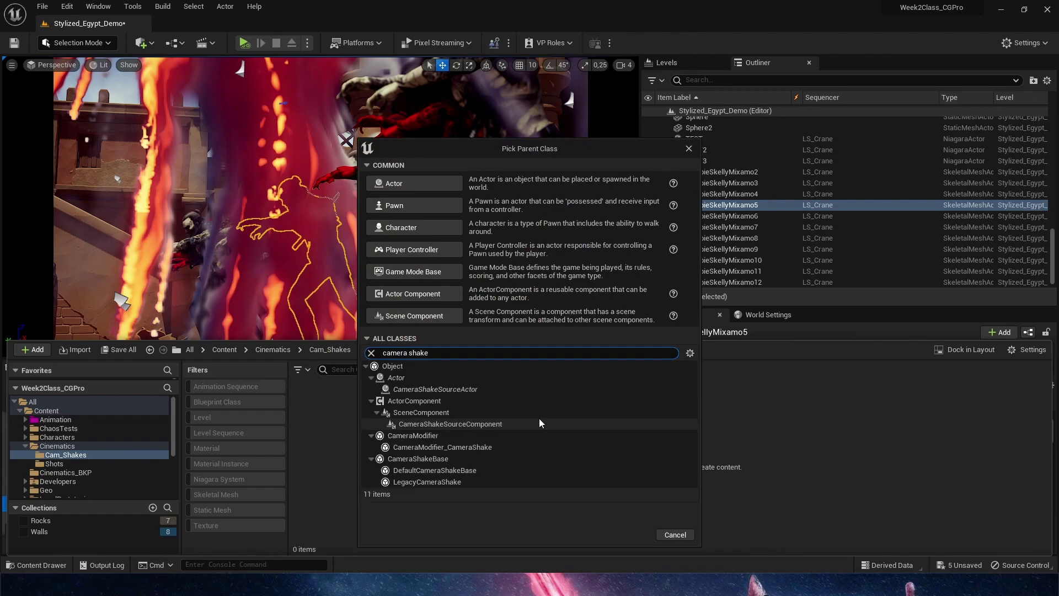
{"action": "left_click", "coordinate": [463, 471]}
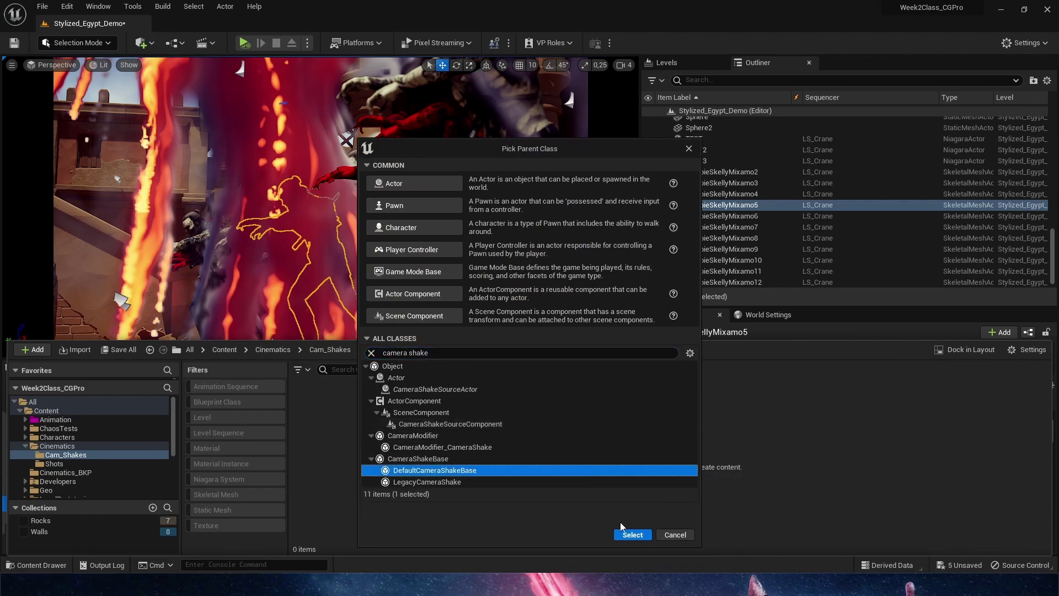
{"action": "left_click", "coordinate": [633, 535]}
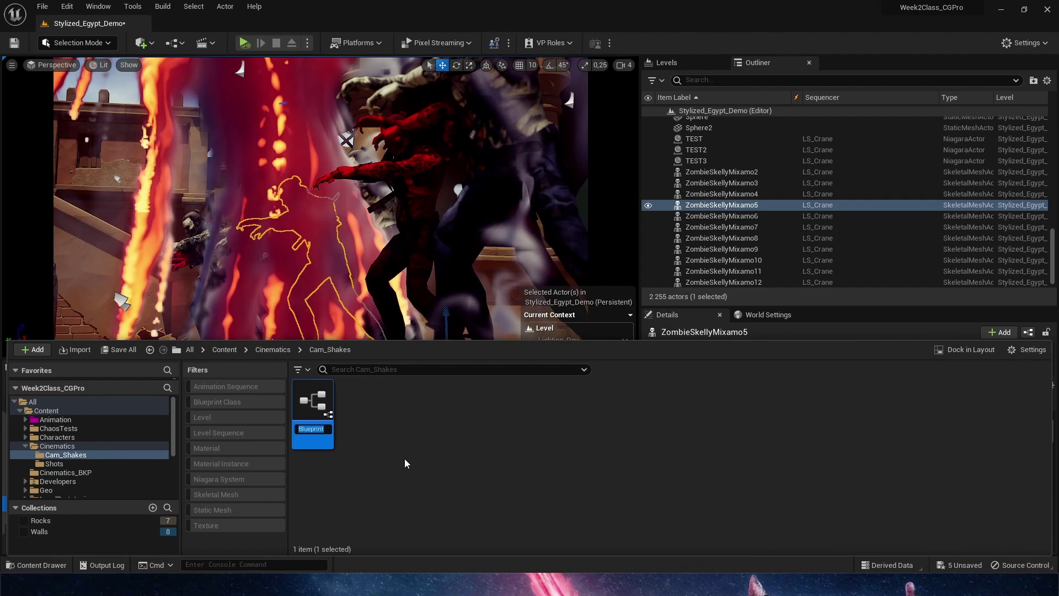
{"action": "type", "text": "CAM_Shake"}
{"action": "key", "text": "Return"}
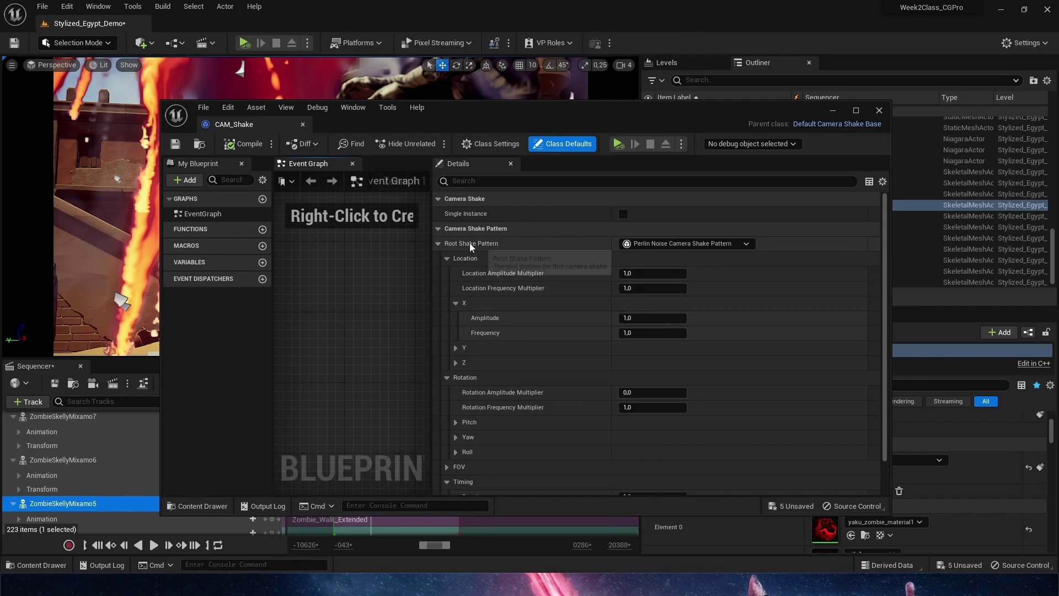
Keep CAM_Shake on the Perlin Noise pattern, set its Duration to 10, and compile.
{"action": "left_click", "coordinate": [668, 244]}
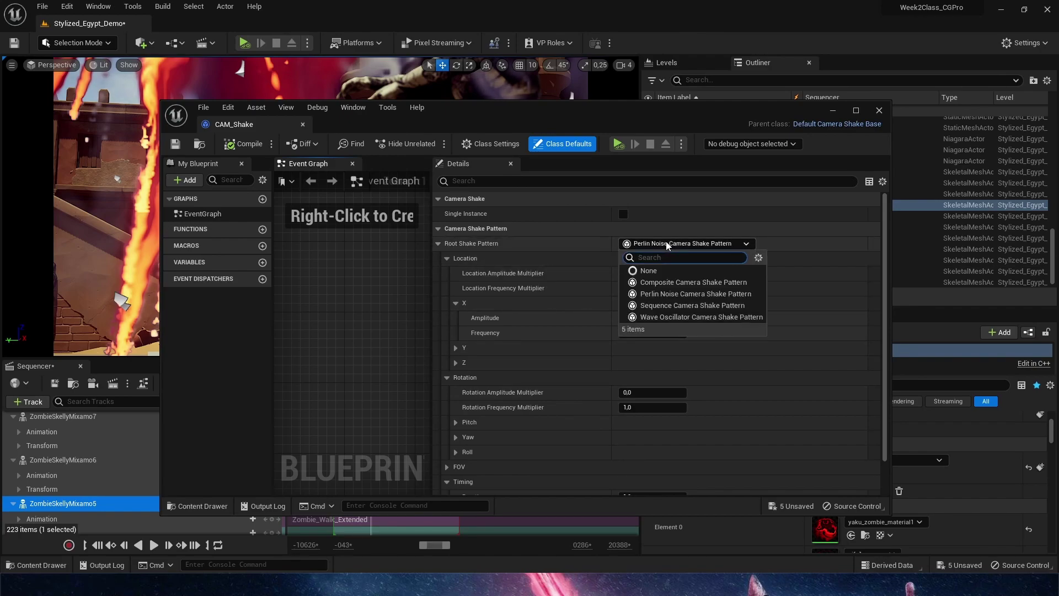
{"action": "left_click", "coordinate": [590, 253]}
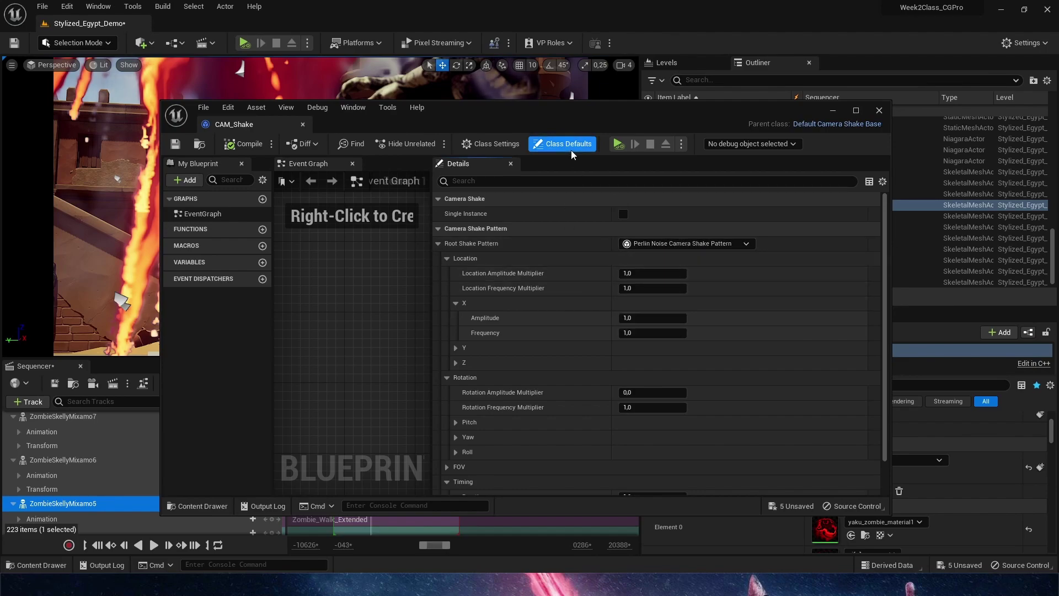
{"action": "left_click_drag", "start_coordinate": [489, 125], "coordinate": [731, 158]}
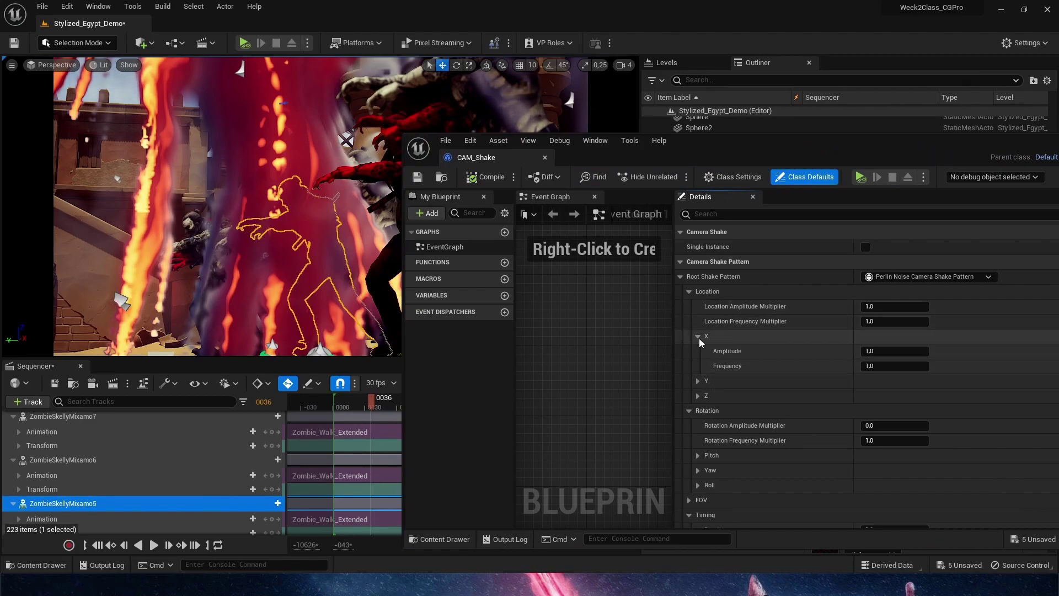
{"action": "scroll", "coordinate": [764, 432], "scroll_direction": "down", "scroll_amount": 3}
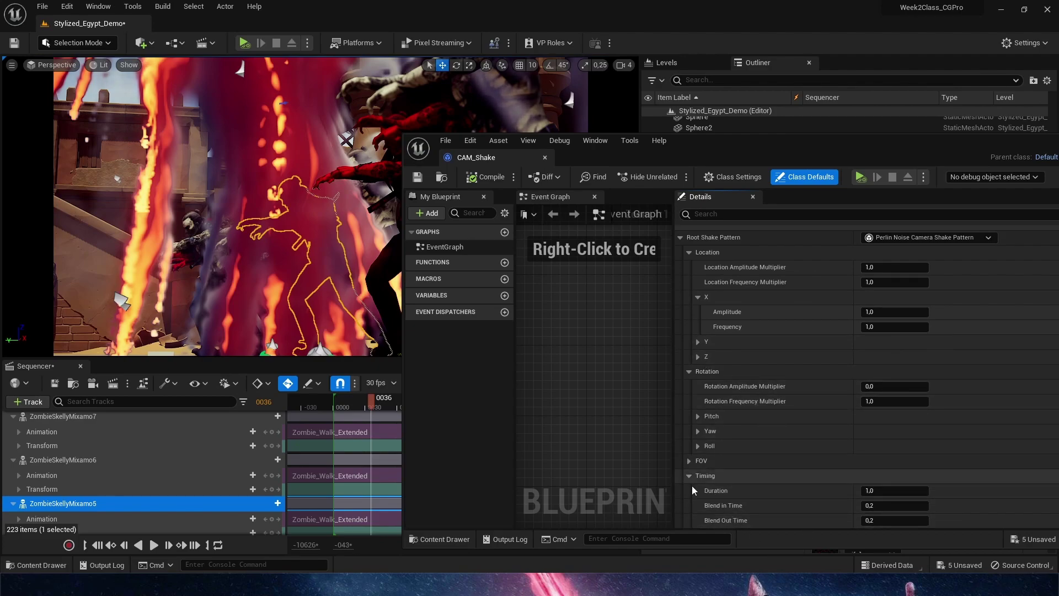
{"action": "left_click", "coordinate": [690, 460]}
{"action": "left_click", "coordinate": [690, 460]}
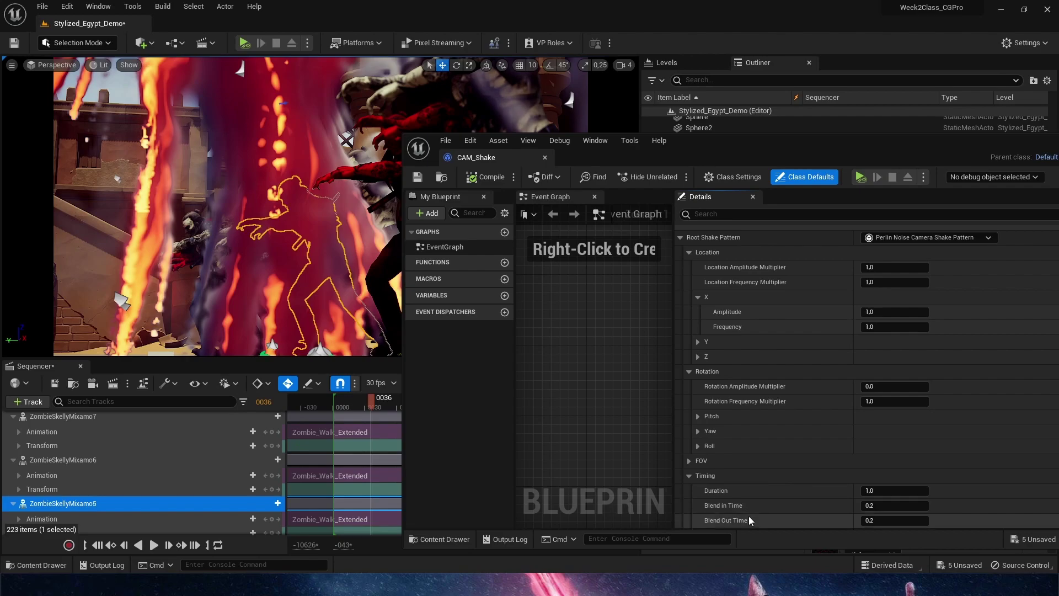
{"action": "left_click", "coordinate": [883, 490]}
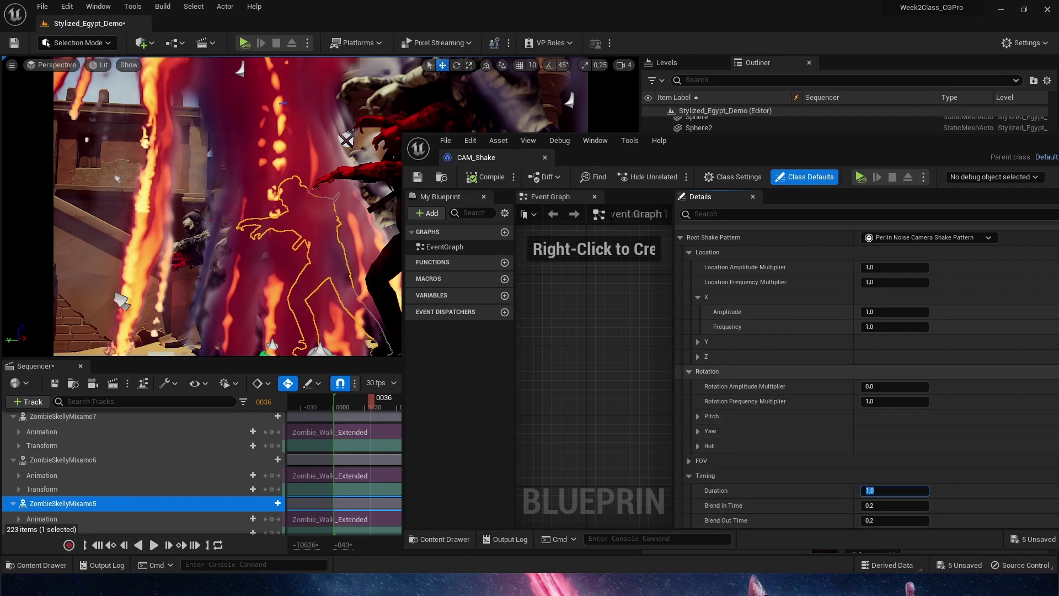
{"action": "left_click", "coordinate": [484, 181]}
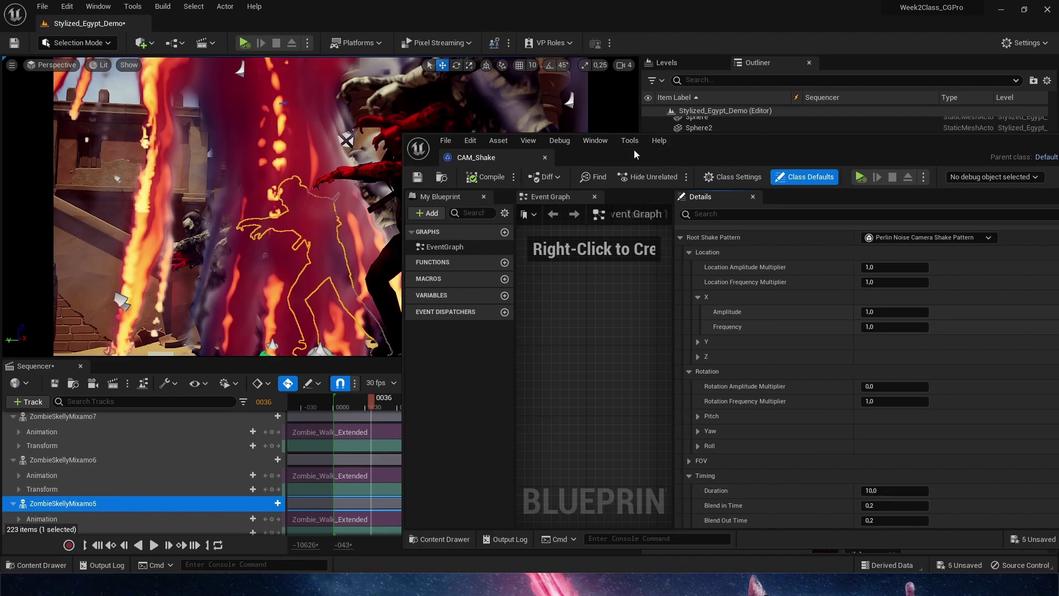
Return the sequence to frame 0000 and collapse New Folder and New Folder_0 in the track list.
{"action": "left_click_drag", "start_coordinate": [634, 150], "coordinate": [801, 147]}
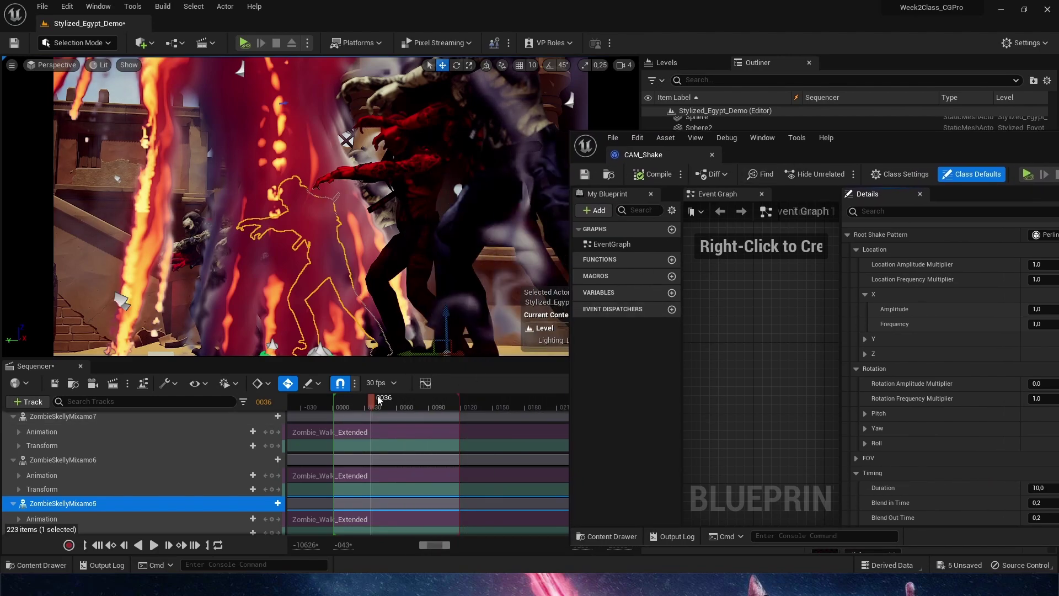
{"action": "left_click_drag", "start_coordinate": [346, 404], "coordinate": [304, 406]}
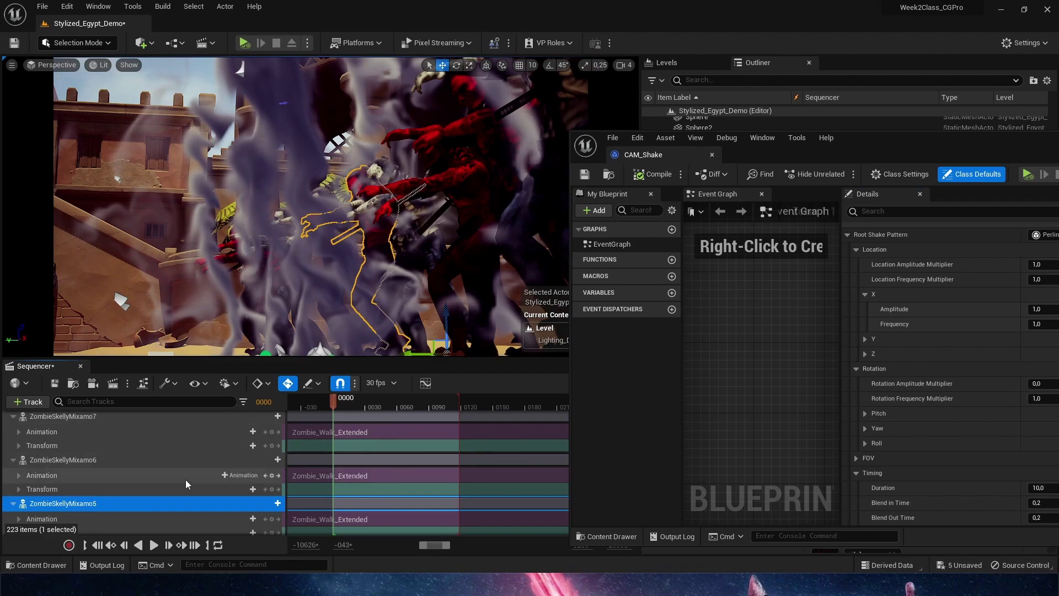
{"action": "scroll", "coordinate": [206, 481], "scroll_direction": "up", "scroll_amount": 5}
{"action": "scroll", "coordinate": [216, 488], "scroll_direction": "up", "scroll_amount": 10}
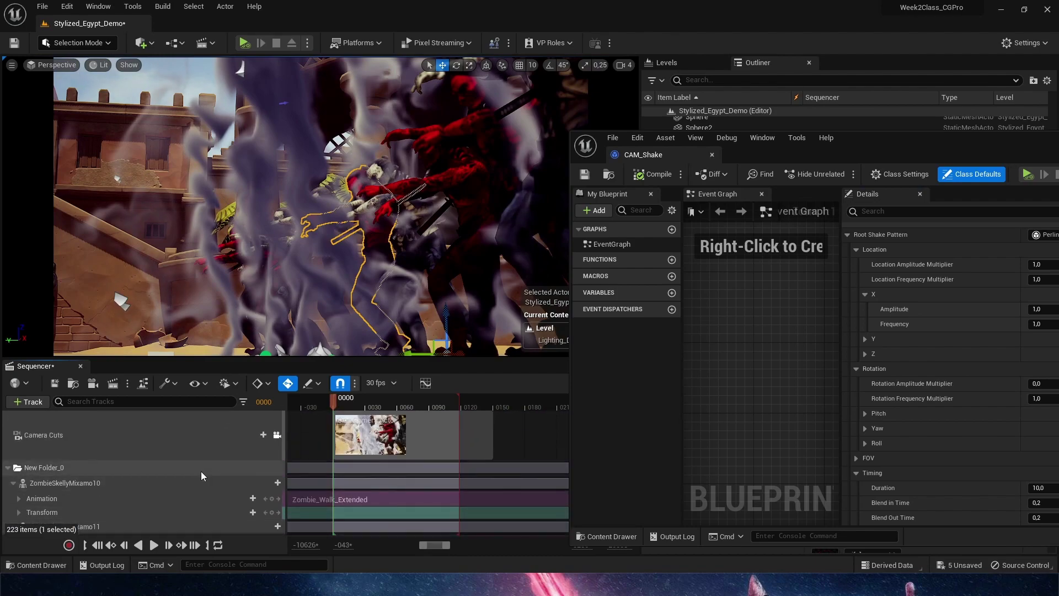
{"action": "left_click", "coordinate": [9, 468]}
{"action": "scroll", "coordinate": [193, 499], "scroll_direction": "down", "scroll_amount": 3}
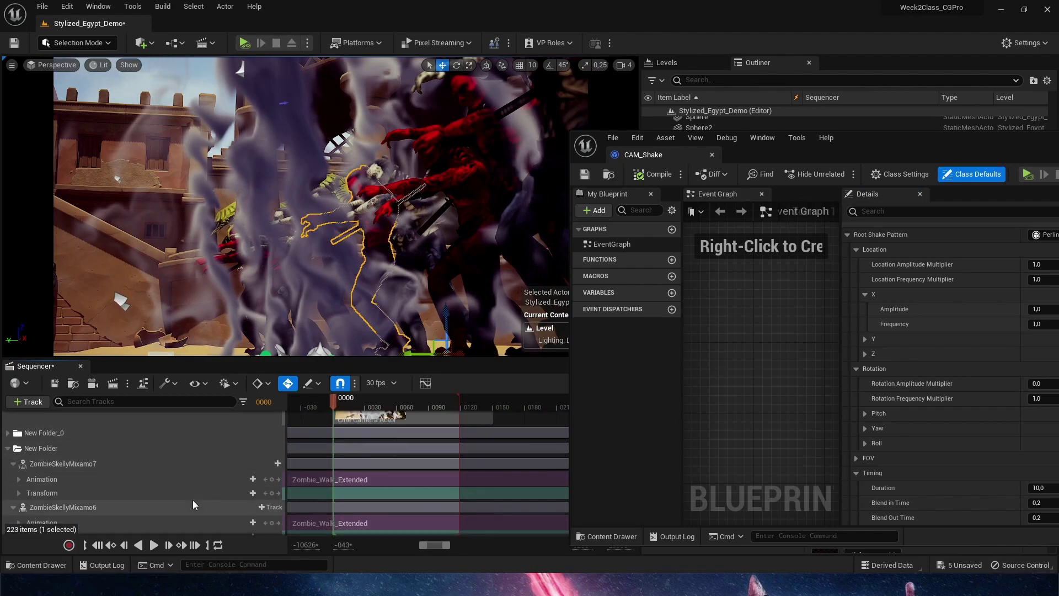
{"action": "left_click", "coordinate": [8, 430]}
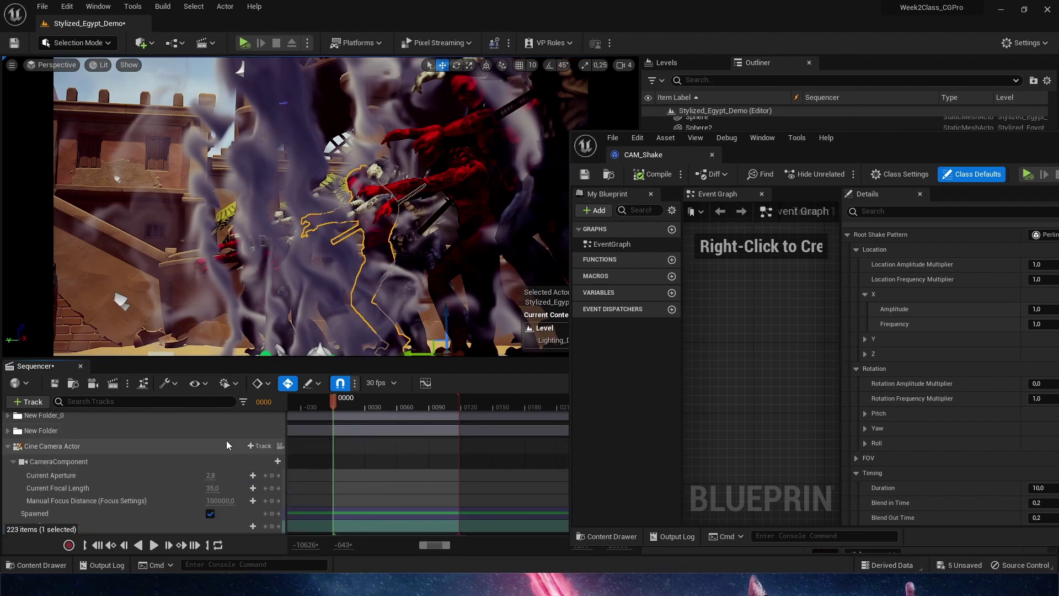
Add a Camera Shake track playing CAM_Shake to the Cine Camera Actor.
{"action": "left_click", "coordinate": [250, 446]}
{"action": "left_click", "coordinate": [250, 446]}
{"action": "mouse_move", "coordinate": [313, 348]}
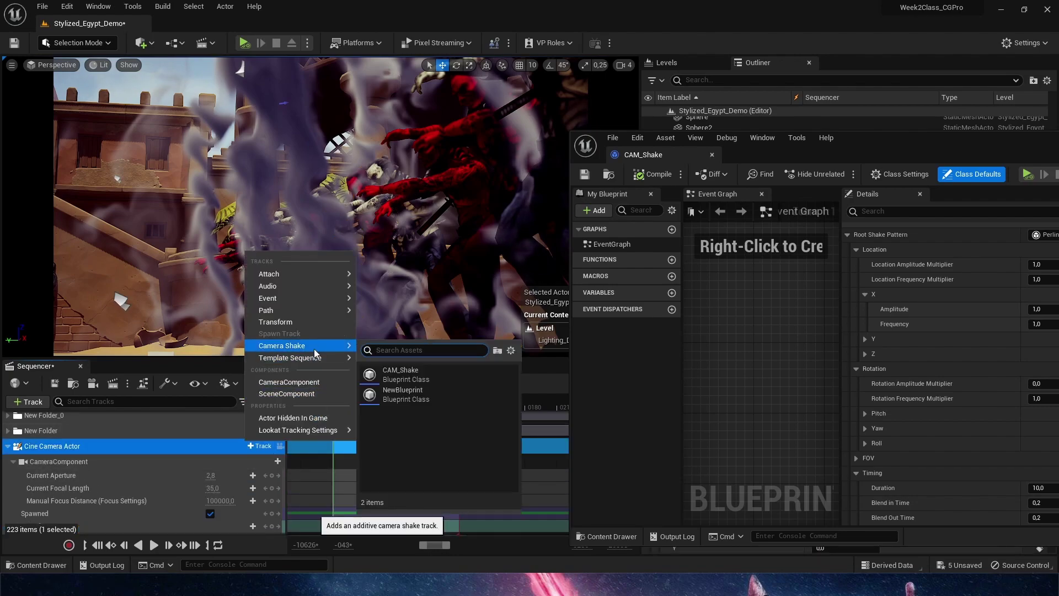
{"action": "left_click", "coordinate": [400, 375]}
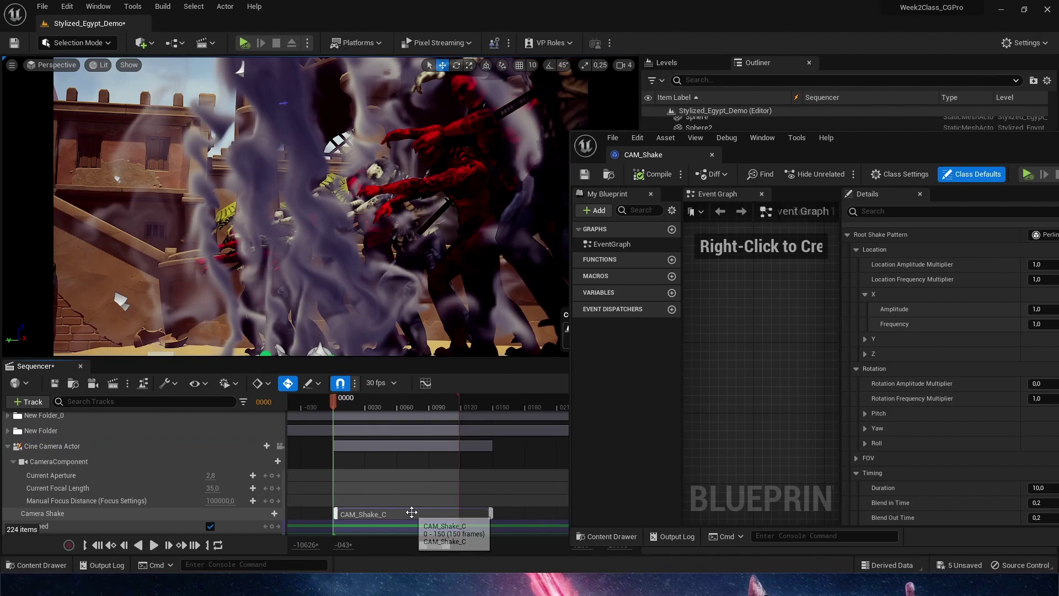
Play and scrub the sequence to preview the default CAM_Shake shake.
{"action": "left_click", "coordinate": [154, 545]}
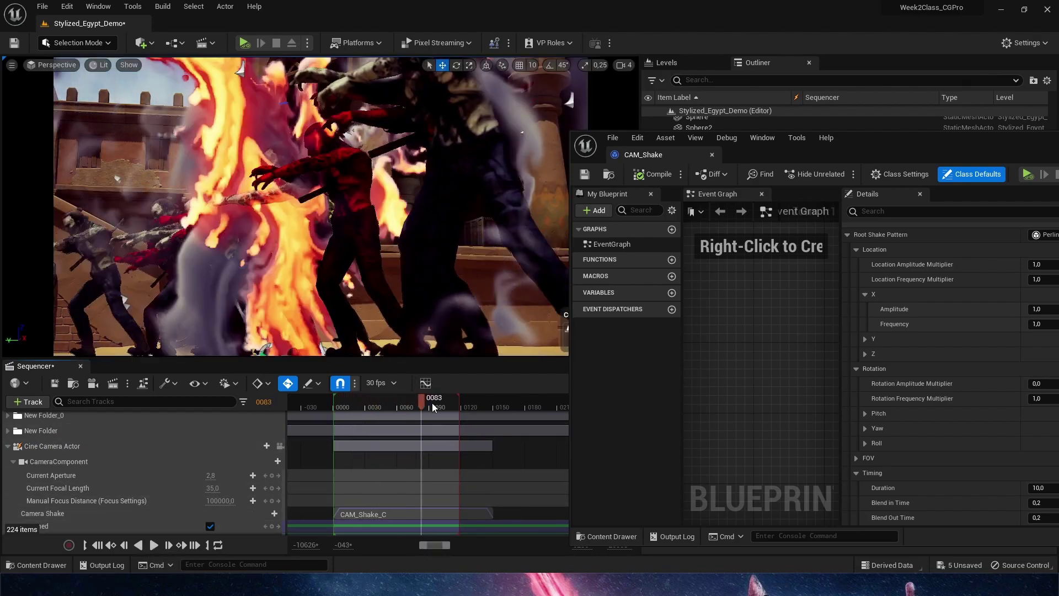
{"action": "key", "text": "space"}
{"action": "left_click", "coordinate": [364, 408]}
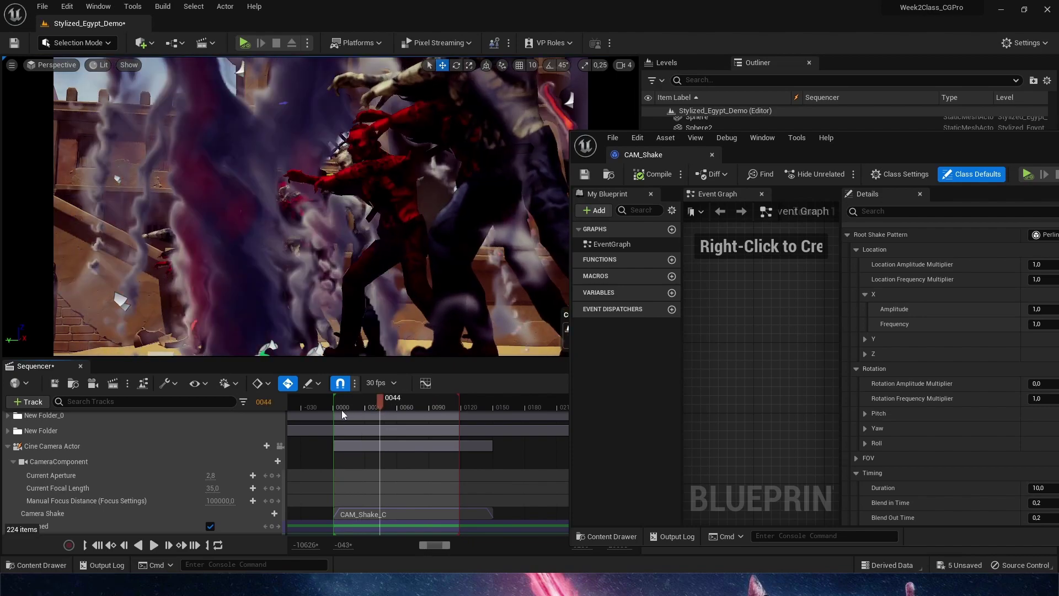
{"action": "left_click_drag", "start_coordinate": [872, 143], "coordinate": [546, 127]}
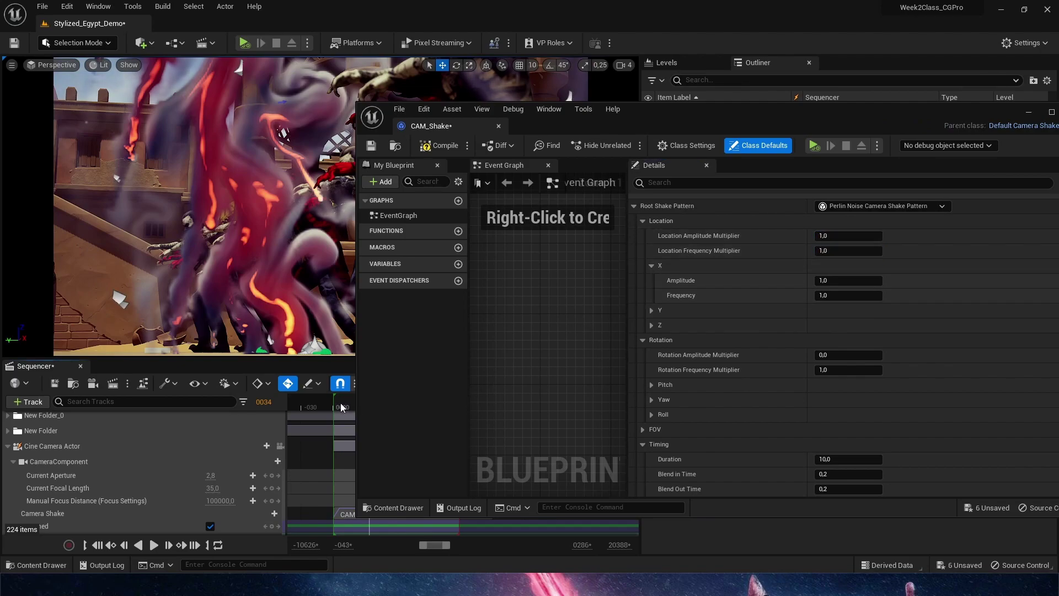
{"action": "mouse_move", "coordinate": [341, 404]}
{"action": "left_mouse_down"}
{"action": "mouse_move", "coordinate": [392, 402]}
{"action": "mouse_move", "coordinate": [340, 406]}
{"action": "left_mouse_up"}
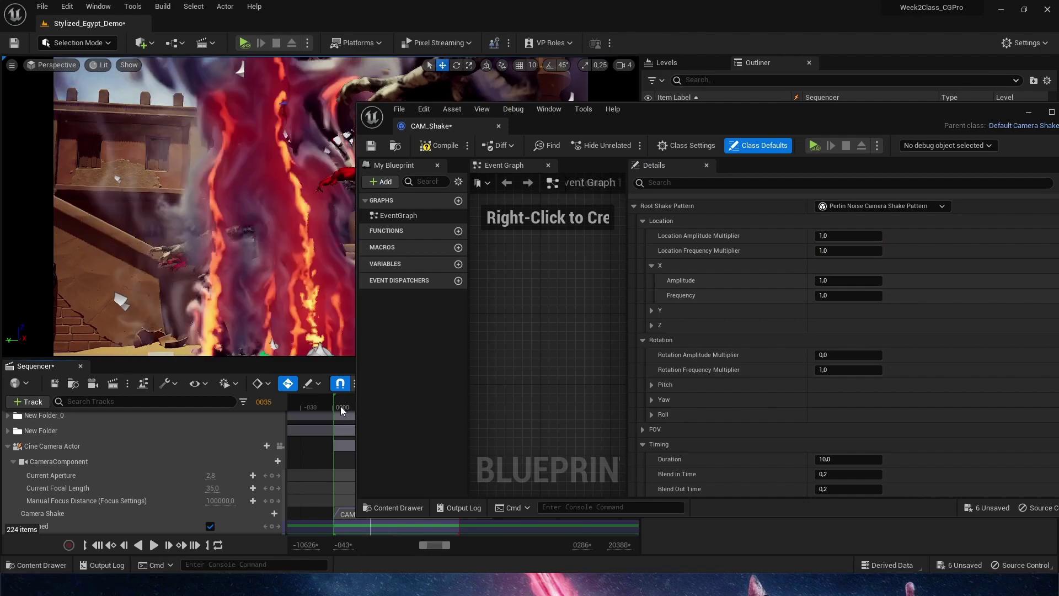
{"action": "left_click", "coordinate": [340, 406]}
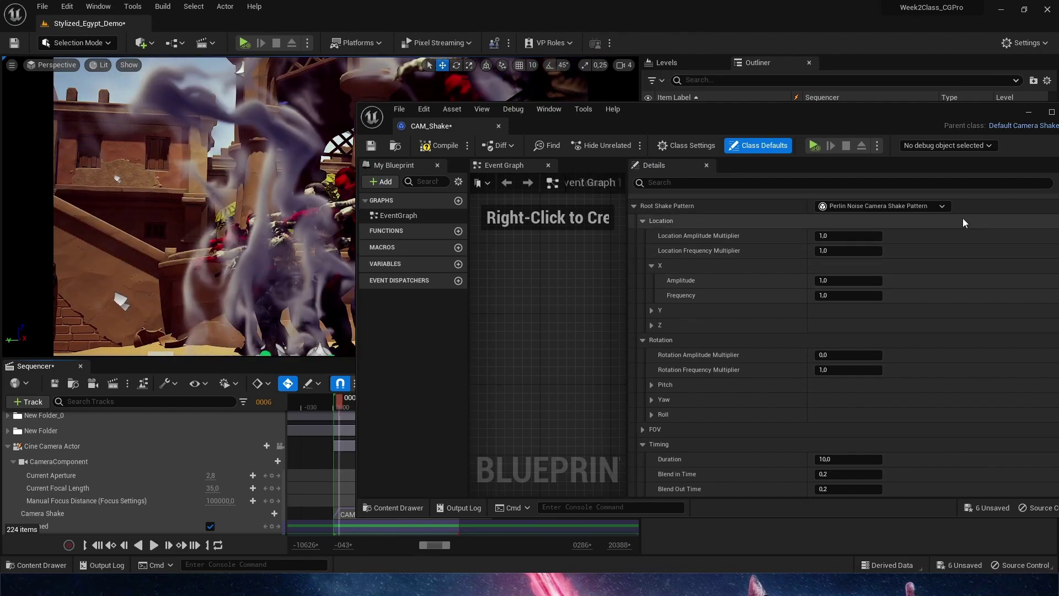
Try location amplitude and frequency multipliers of 10 and preview the shake.
{"action": "left_click", "coordinate": [857, 236]}
{"action": "type", "text": "10"}
{"action": "key", "text": "Tab"}
{"action": "type", "text": "1"}
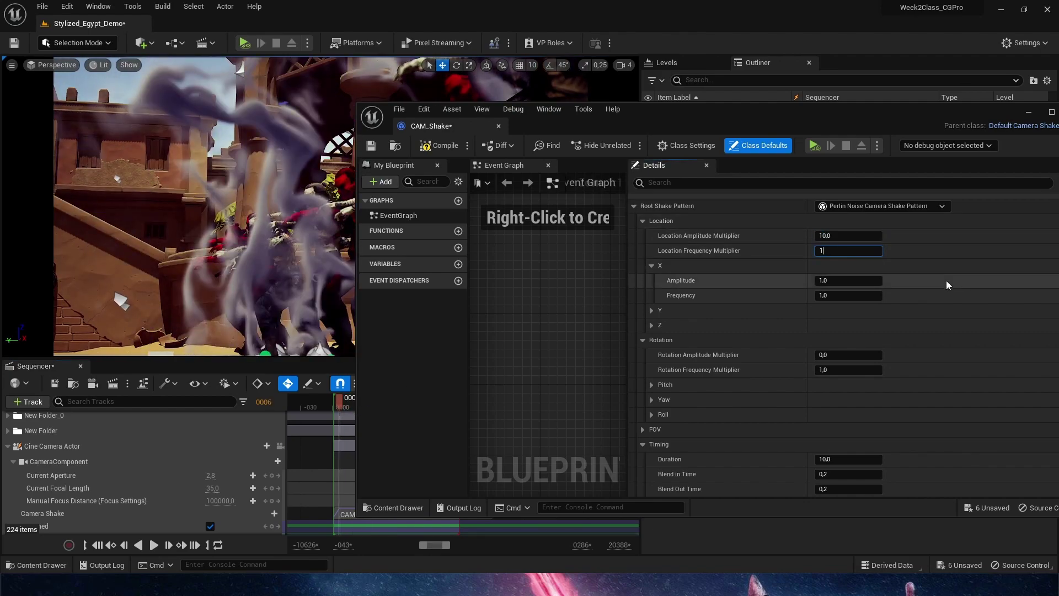
{"action": "type", "text": "0"}
{"action": "key", "text": "Tab"}
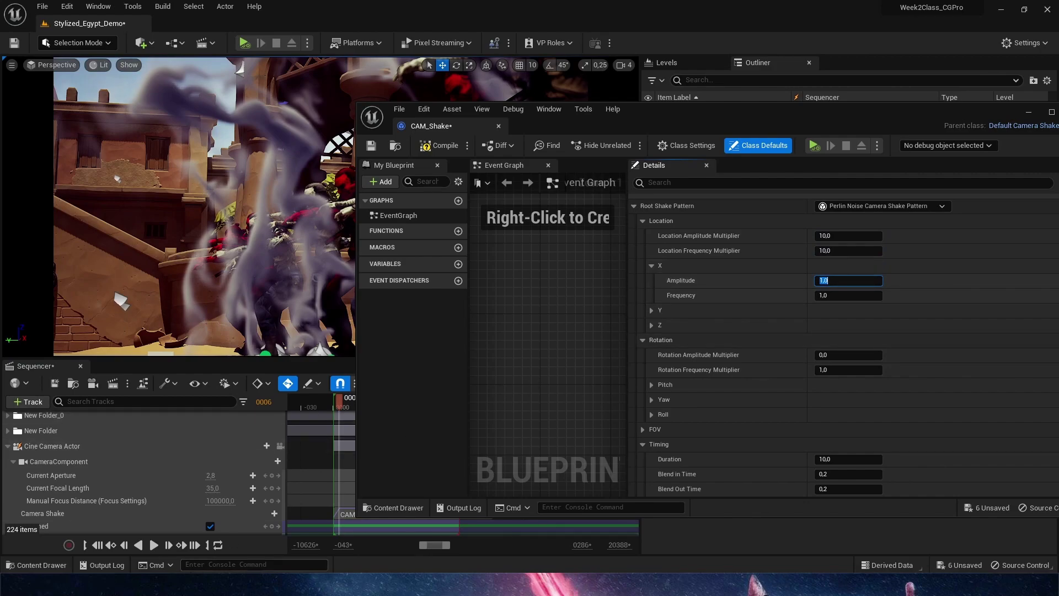
{"action": "left_click", "coordinate": [154, 545]}
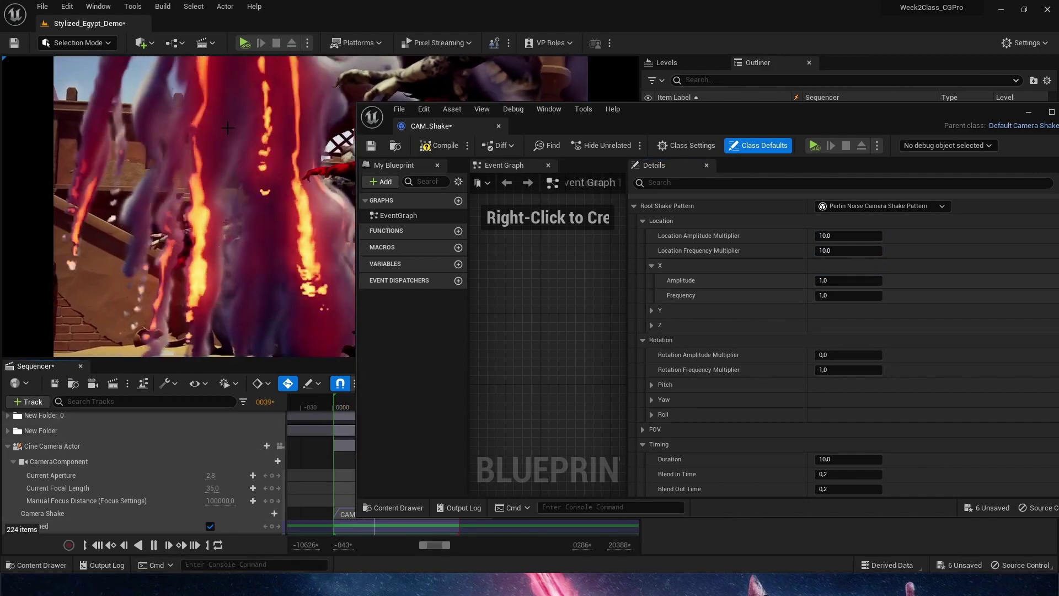
{"action": "left_click_drag", "start_coordinate": [669, 118], "coordinate": [846, 107]}
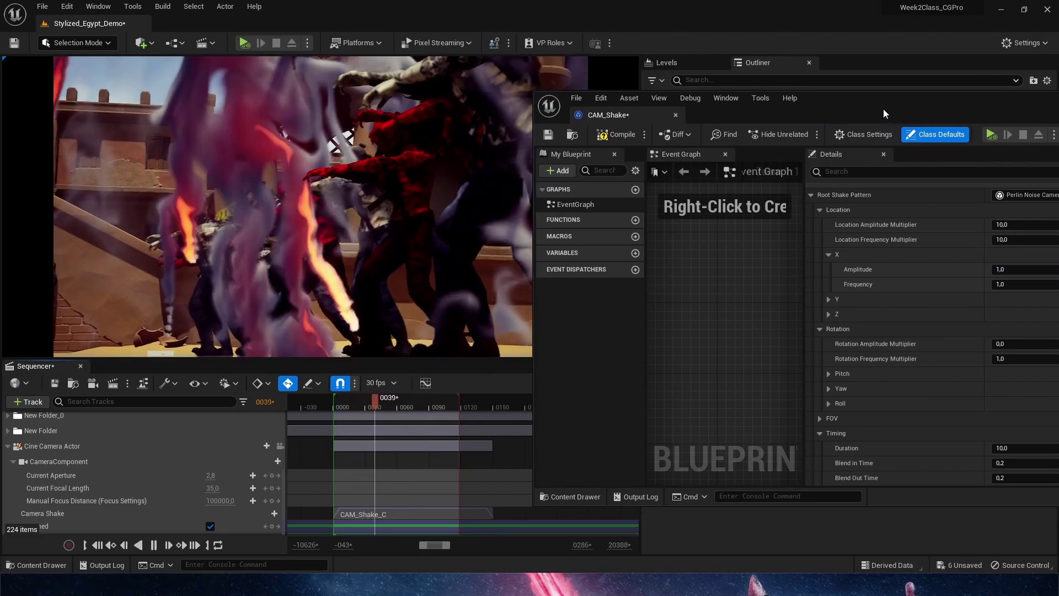
{"action": "left_click_drag", "start_coordinate": [885, 112], "coordinate": [772, 115]}
Try location amplitude and frequency multipliers of 2 instead.
{"action": "left_click", "coordinate": [896, 228]}
{"action": "type", "text": "2"}
{"action": "key", "text": "Return"}
{"action": "key", "text": "Tab"}
{"action": "type", "text": "2"}
{"action": "key", "text": "Return"}
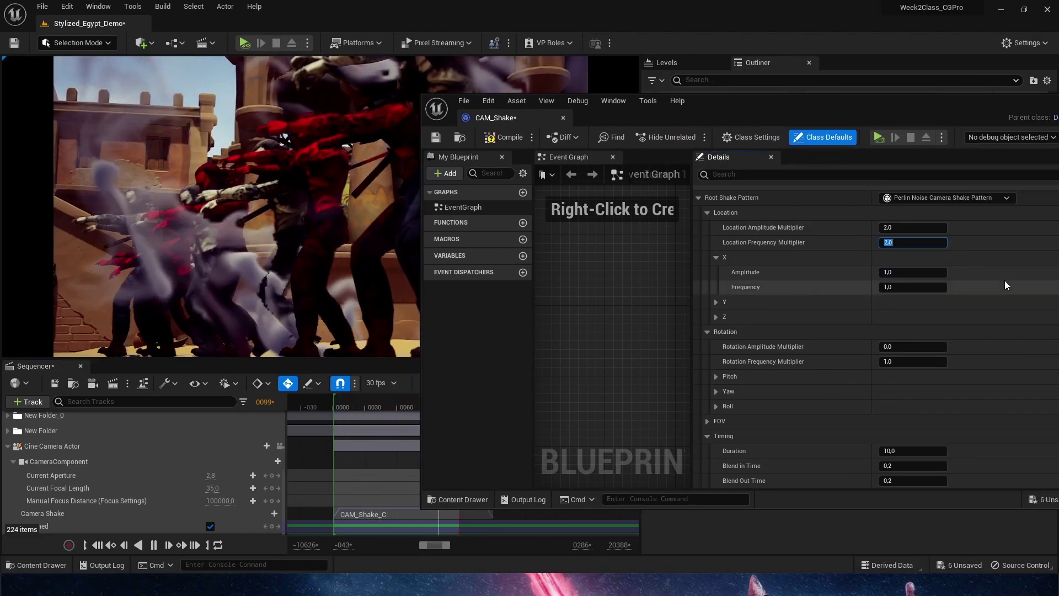
Settle on location amplitude multiplier 3 and frequency multiplier 7, then compile CAM_Shake.
{"action": "left_click", "coordinate": [916, 227]}
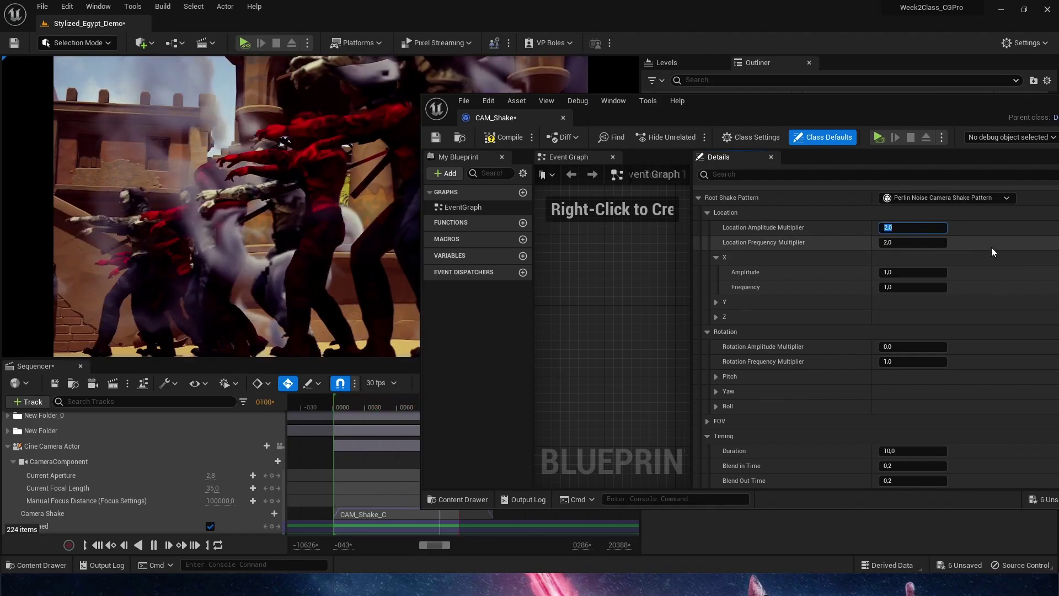
{"action": "type", "text": "3"}
{"action": "key", "text": "Tab"}
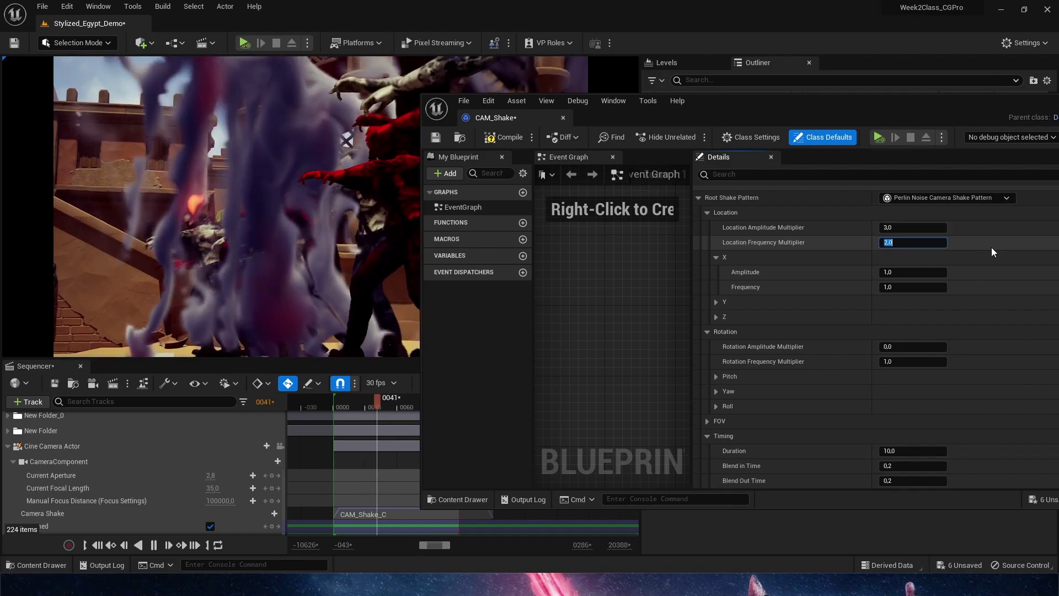
{"action": "type", "text": "5"}
{"action": "key", "text": "Return"}
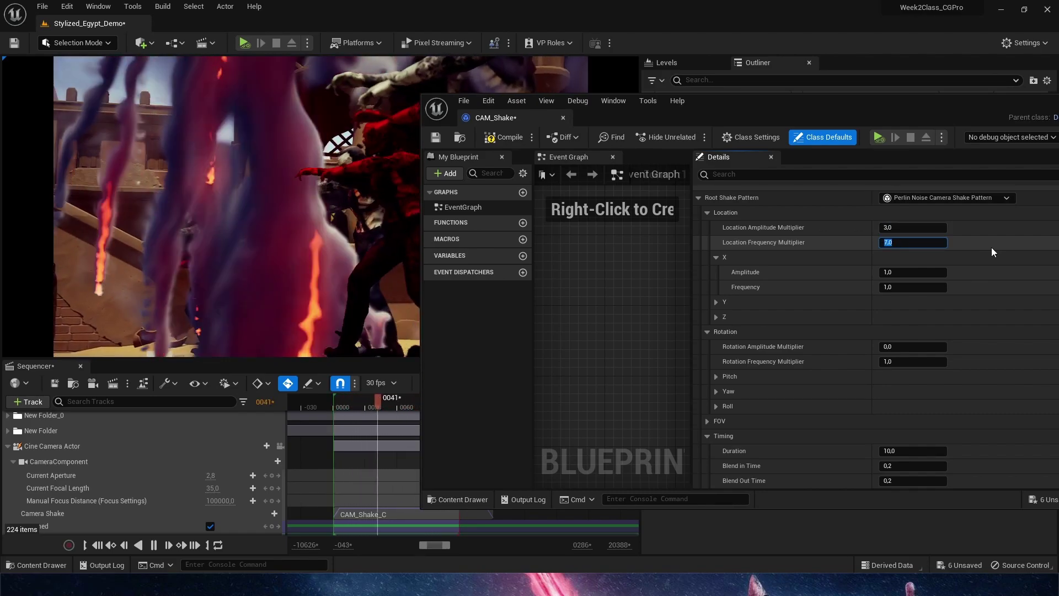
{"action": "type", "text": "7"}
{"action": "key", "text": "Return"}
{"action": "left_click", "coordinate": [516, 139]}
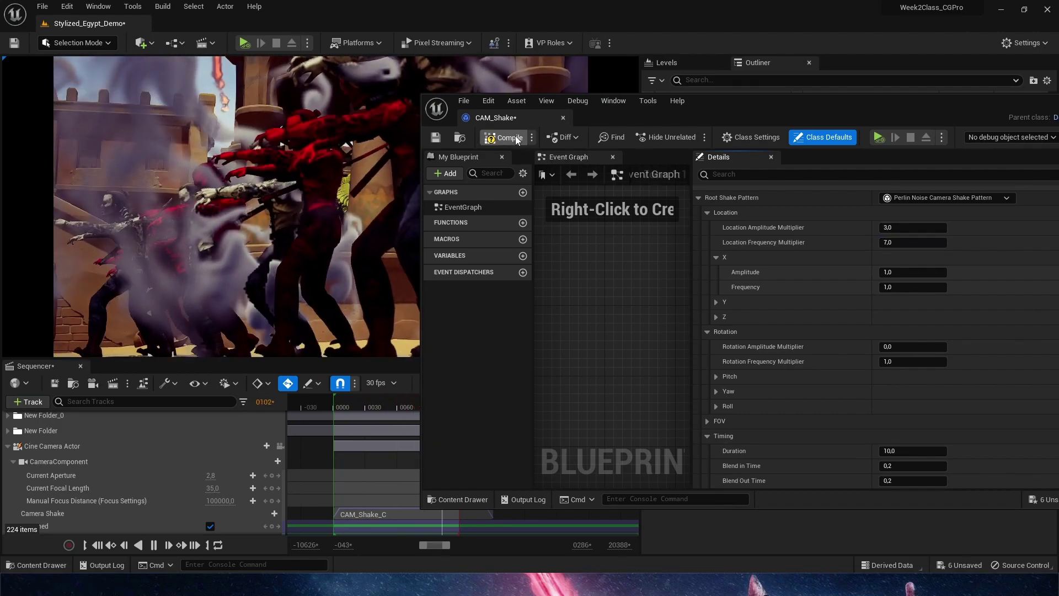
Save CAM_Shake, stop playback, and scrub the sequence back to around frame 15.
{"action": "left_click", "coordinate": [439, 138]}
{"action": "left_click_drag", "start_coordinate": [716, 104], "coordinate": [821, 115]}
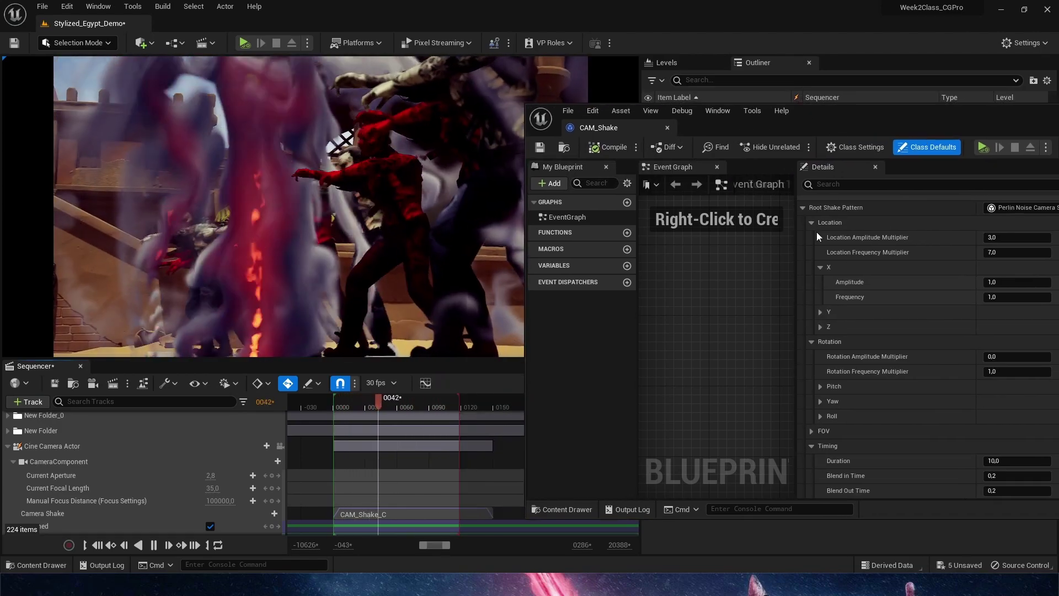
{"action": "left_click", "coordinate": [403, 375]}
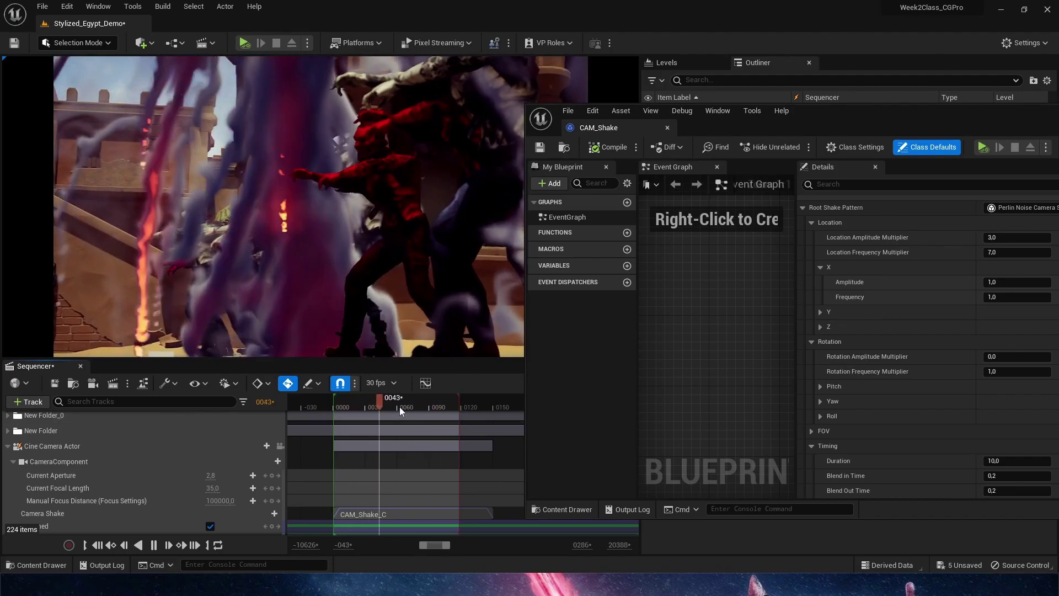
{"action": "key", "text": "space"}
{"action": "left_click_drag", "start_coordinate": [385, 408], "coordinate": [349, 407]}
{"action": "scroll", "coordinate": [111, 452], "scroll_direction": "down", "scroll_amount": 3}
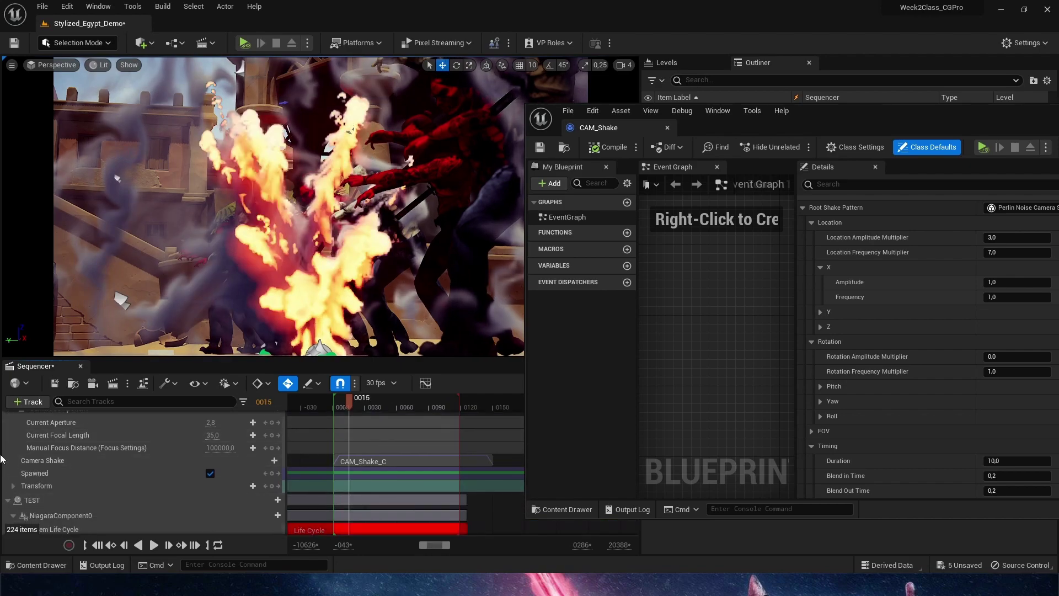
Rename the CAM_Shake asset to CAM_Shake_Macro.
{"action": "mouse_move", "coordinate": [251, 461]}
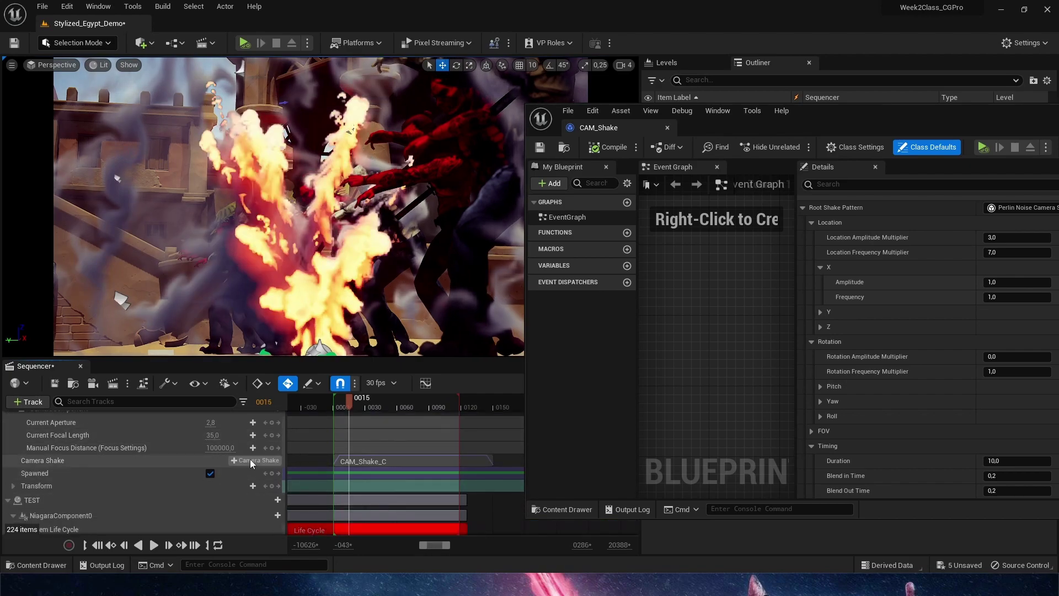
{"action": "key", "text": "ctrl+space"}
{"action": "left_click", "coordinate": [392, 467]}
{"action": "left_click", "coordinate": [331, 422]}
{"action": "key", "text": "F2"}
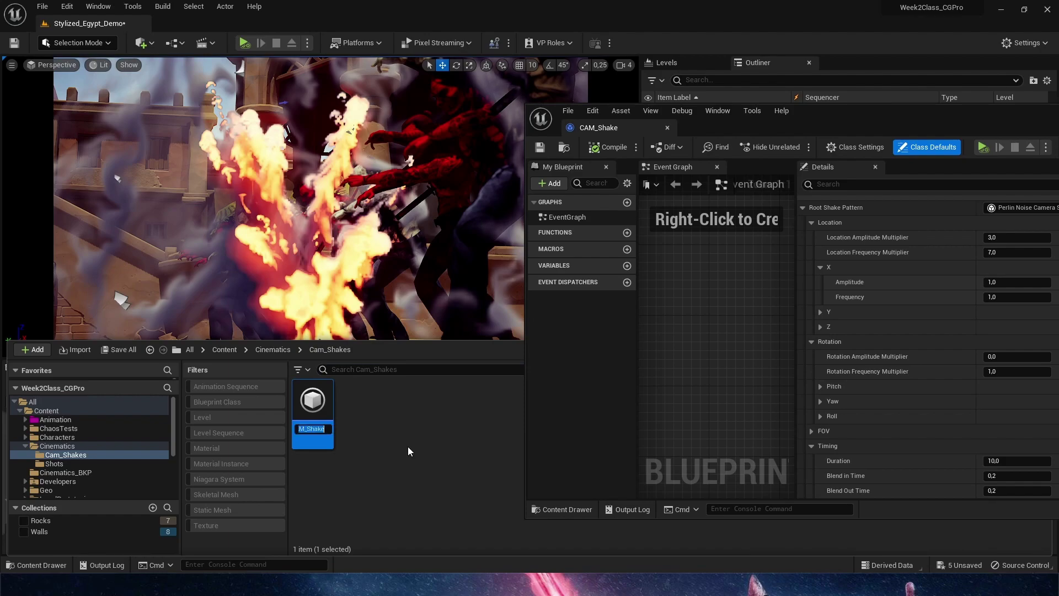
{"action": "key", "text": "End"}
{"action": "type", "text": "_Macro"}
{"action": "key", "text": "Return"}
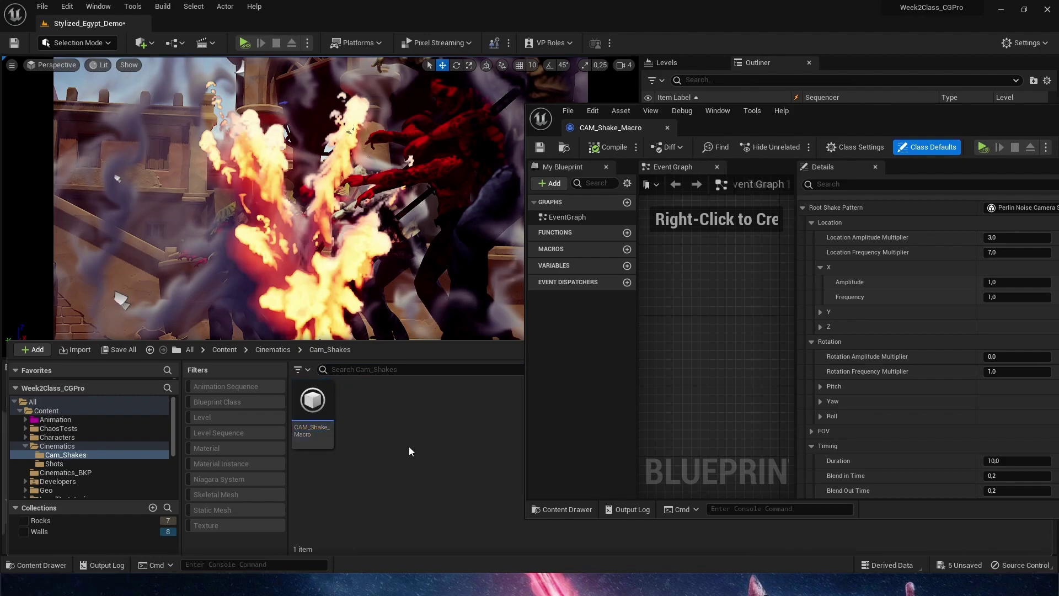
Duplicate it as CAM_Shake_Micro and open the copy in its editor.
{"action": "key", "text": "ctrl+d"}
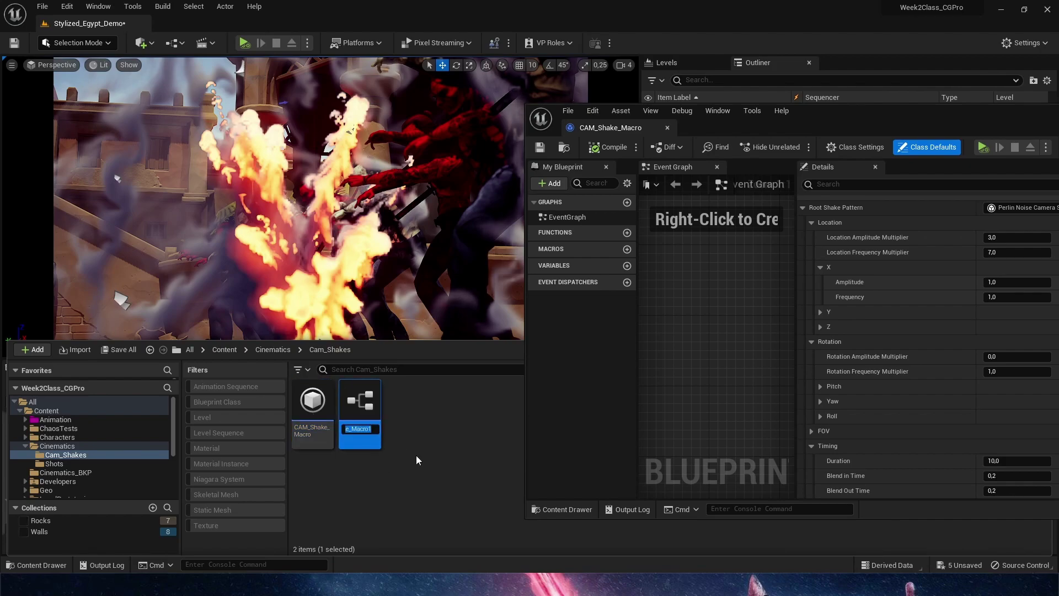
{"action": "type", "text": "CAM_Shake_Mi"}
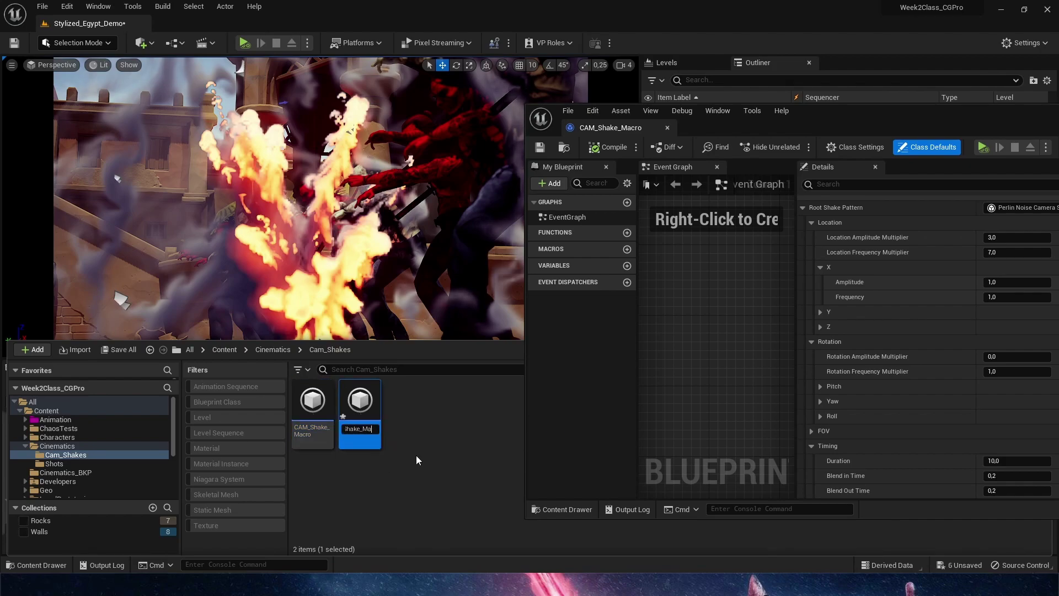
{"action": "type", "text": "cro"}
{"action": "key", "text": "Return"}
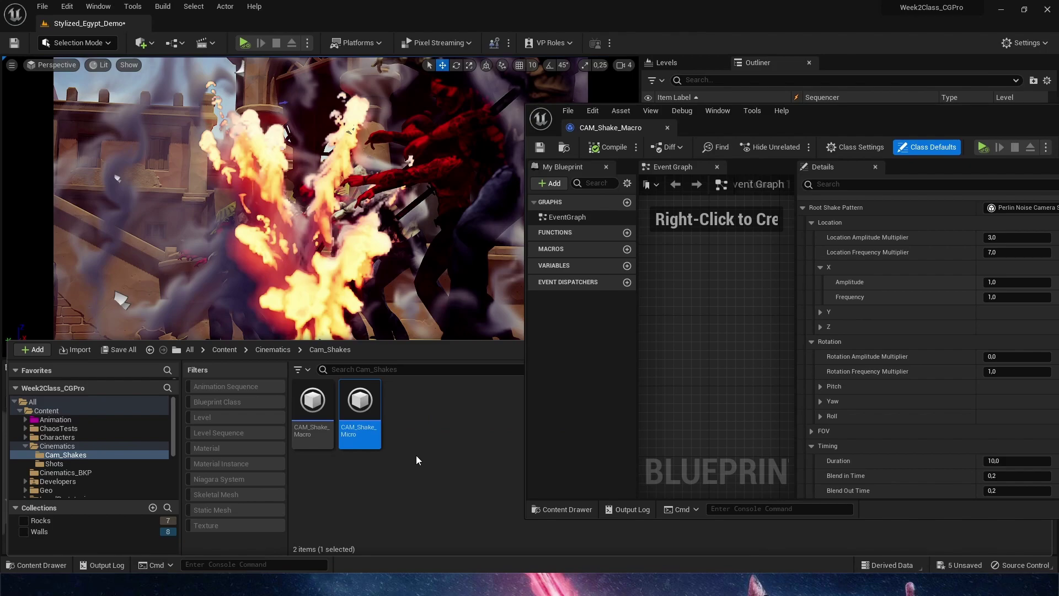
{"action": "key", "text": "Return"}
{"action": "left_click_drag", "start_coordinate": [838, 104], "coordinate": [761, 106]}
Set CAM_Shake_Micro's location frequency multiplier to 30 and amplitude multiplier to 1.3, then compile.
{"action": "left_click", "coordinate": [770, 296]}
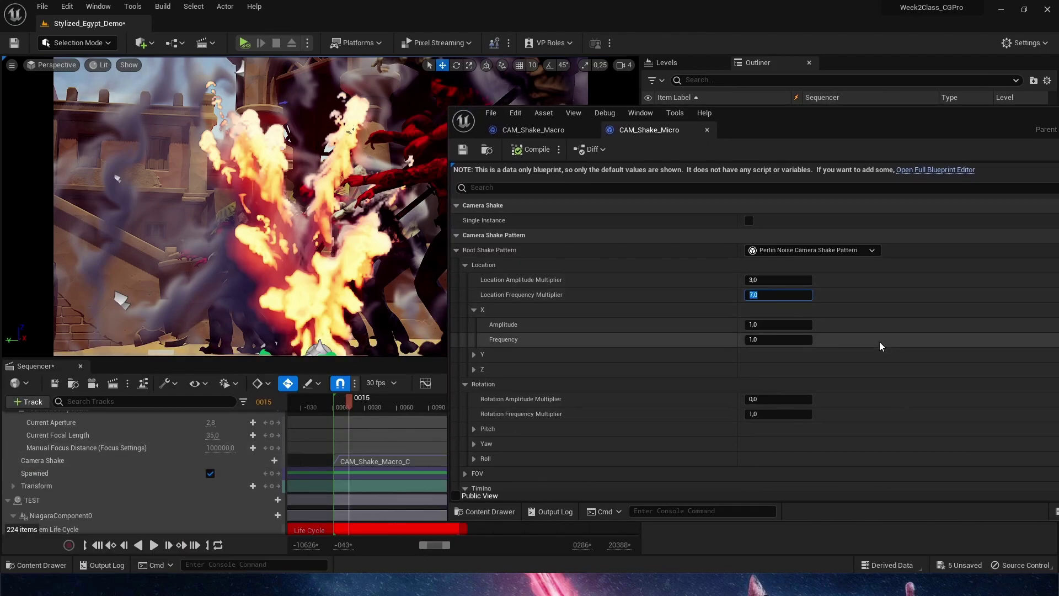
{"action": "type", "text": "30"}
{"action": "left_click", "coordinate": [779, 281]}
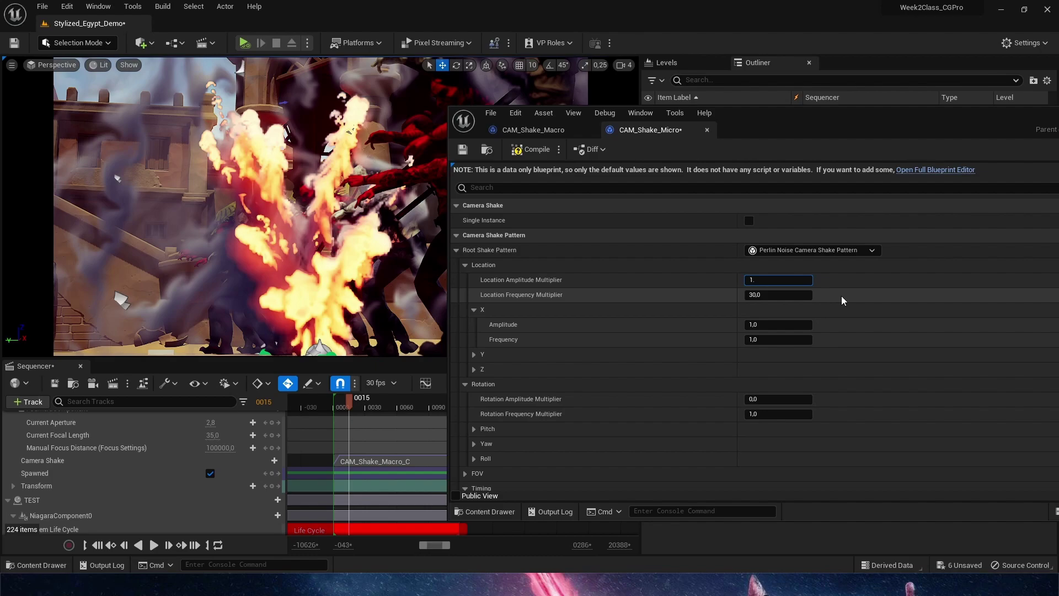
{"action": "left_click", "coordinate": [530, 149]}
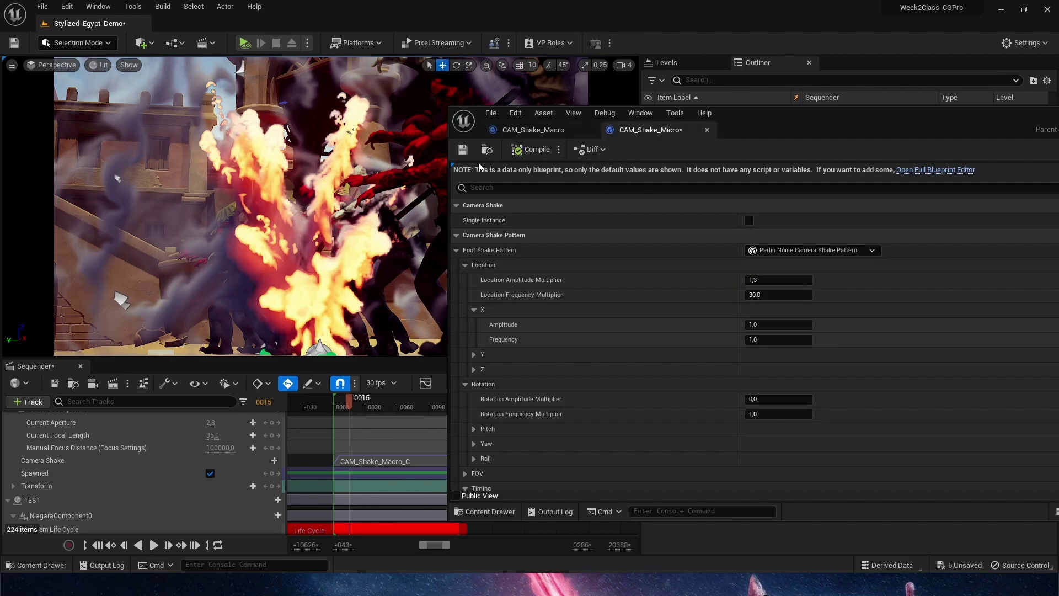
Add a CAM_Shake_Micro section at frame 0 beside CAM_Shake_Macro and play both shakes.
{"action": "left_click", "coordinate": [245, 465]}
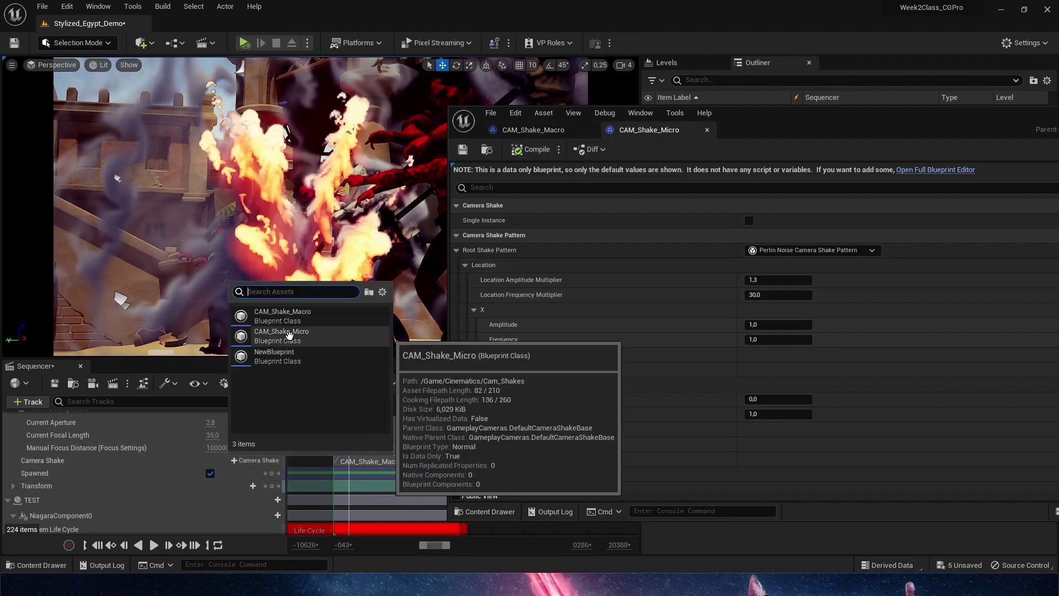
{"action": "left_click", "coordinate": [273, 333]}
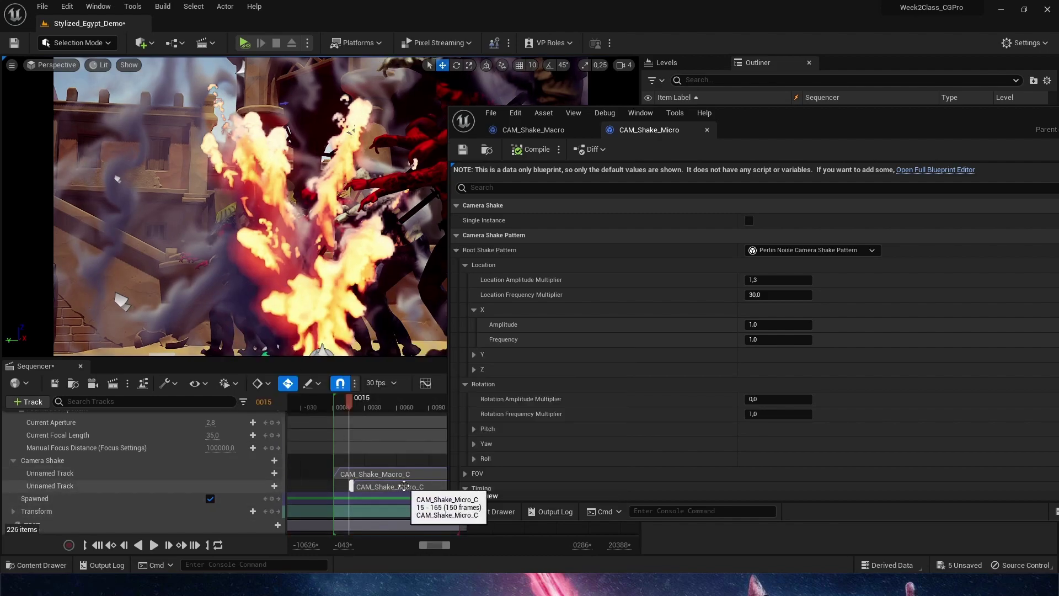
{"action": "left_click_drag", "start_coordinate": [410, 485], "coordinate": [394, 484]}
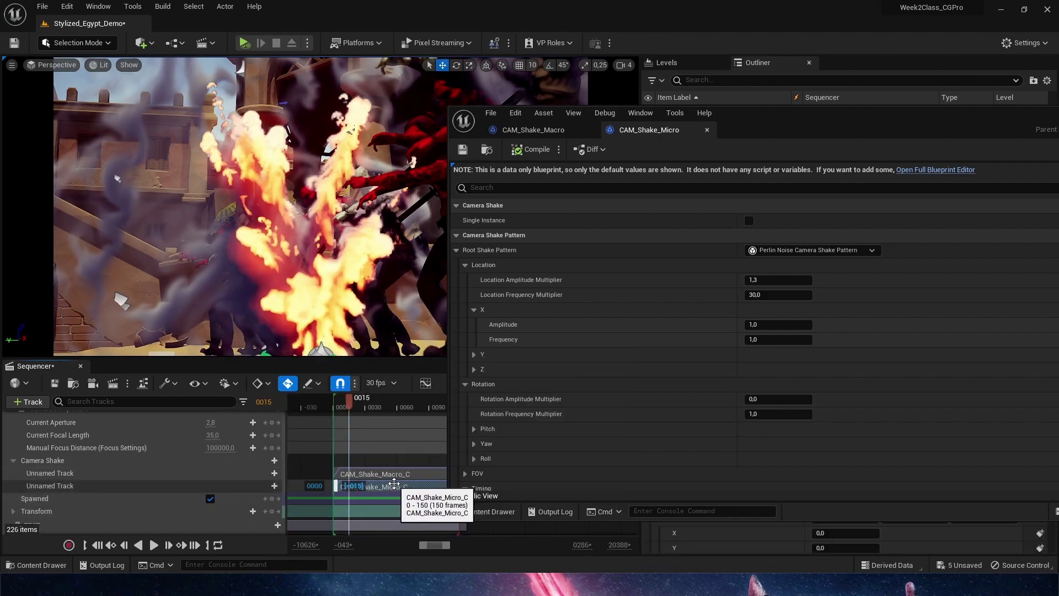
{"action": "left_click", "coordinate": [155, 546]}
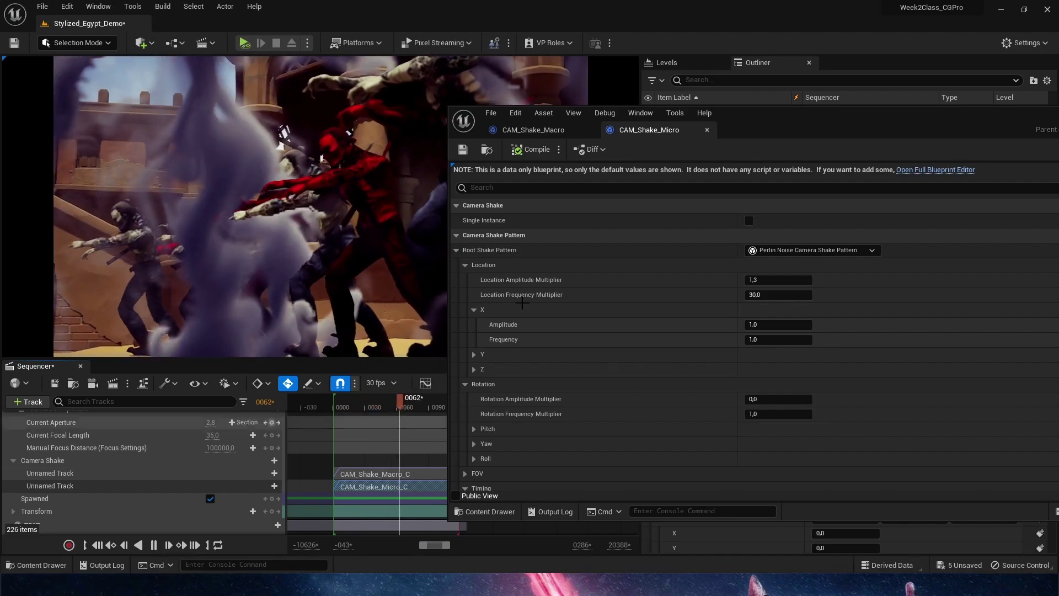
Change CAM_Shake_Micro's location frequency multiplier from 30 to 15 and recompile it.
{"action": "left_click", "coordinate": [779, 295]}
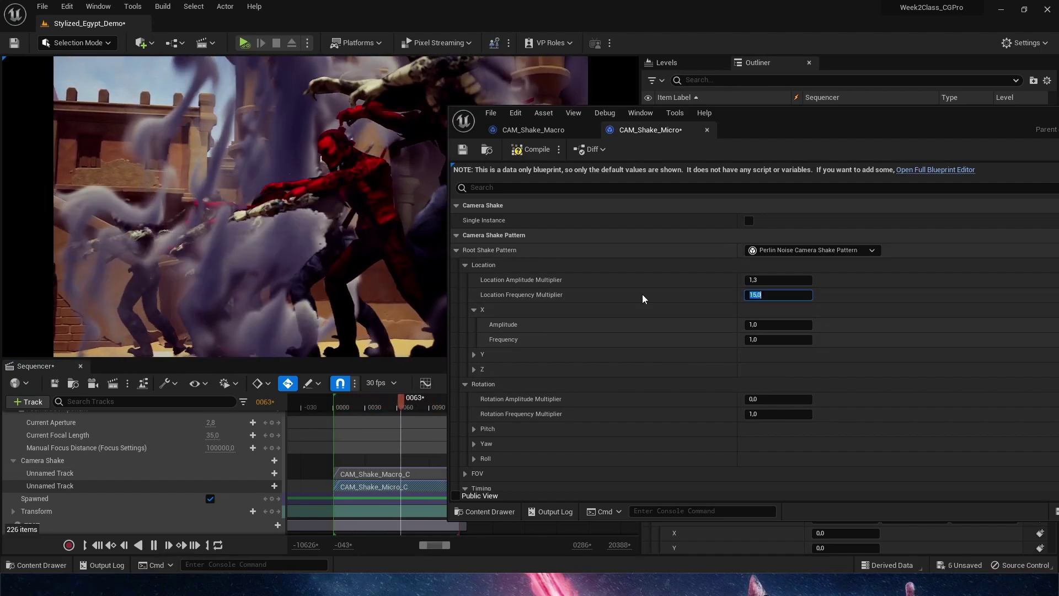
{"action": "left_click", "coordinate": [531, 151]}
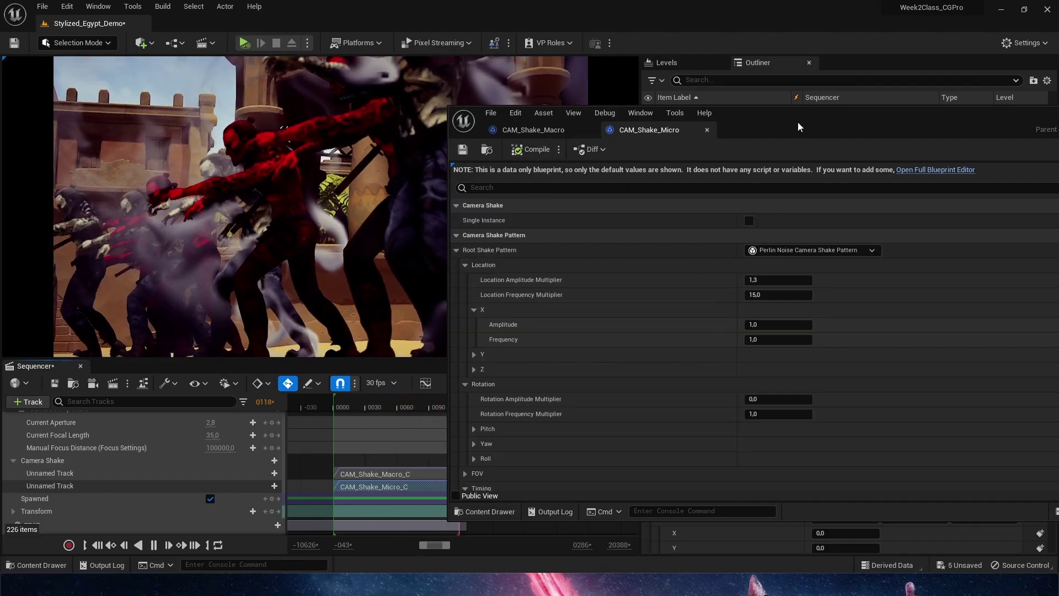
{"action": "left_click_drag", "start_coordinate": [737, 123], "coordinate": [730, 145]}
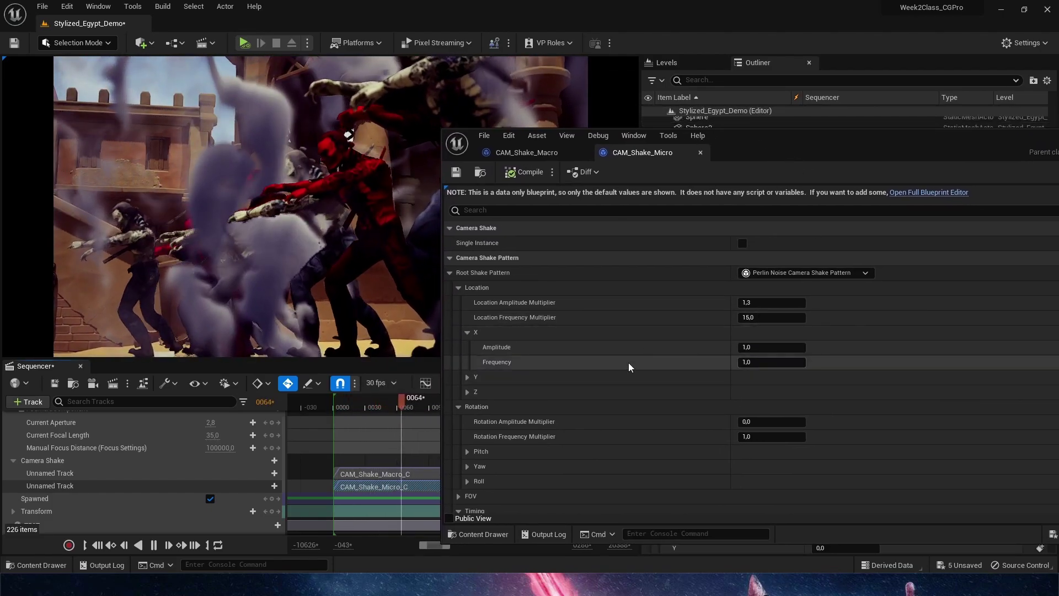